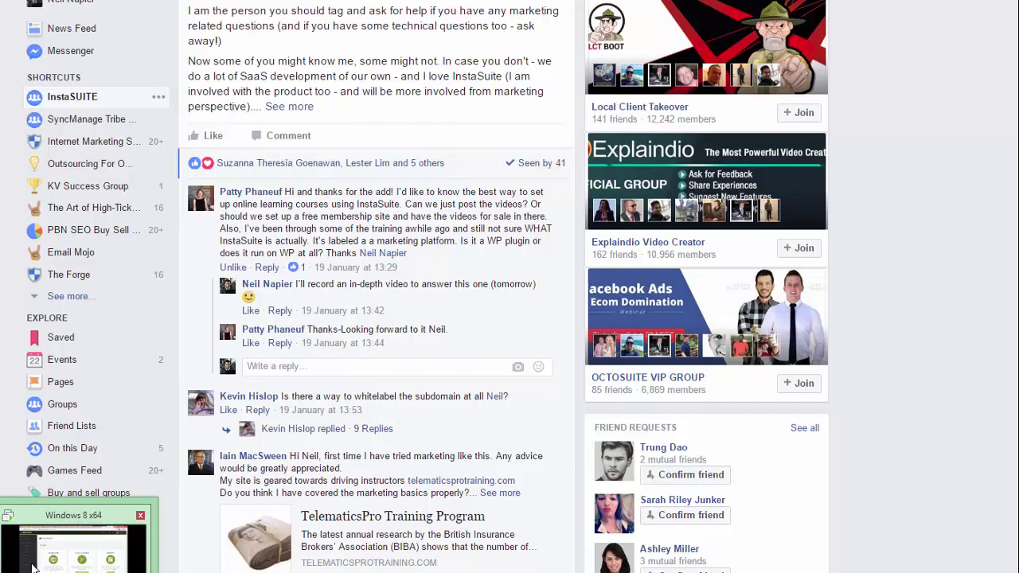
- Switch from the Facebook group thread to the InstaSuite dashboard window via the taskbar
left_click(34, 565)
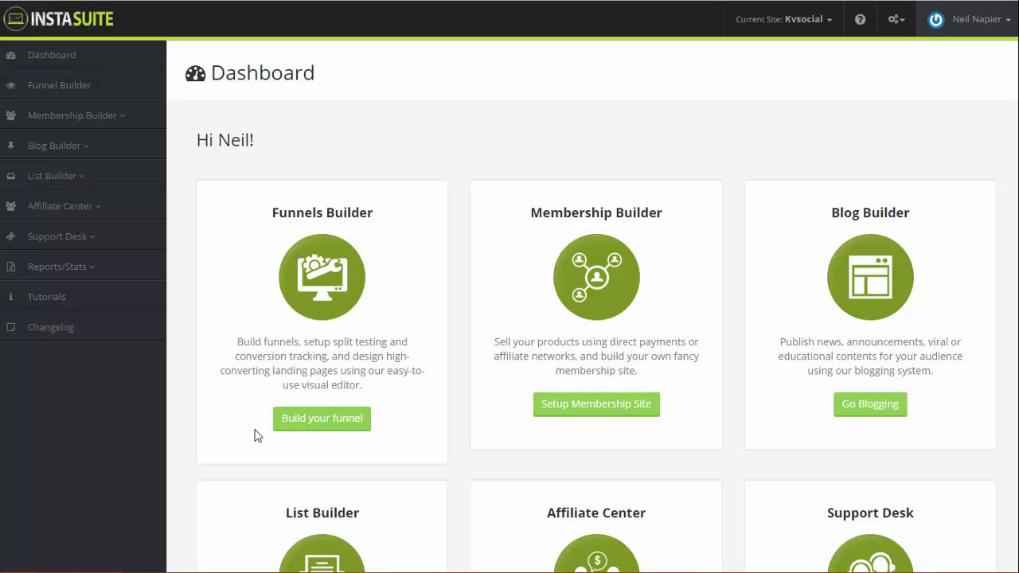
left_click(104, 301)
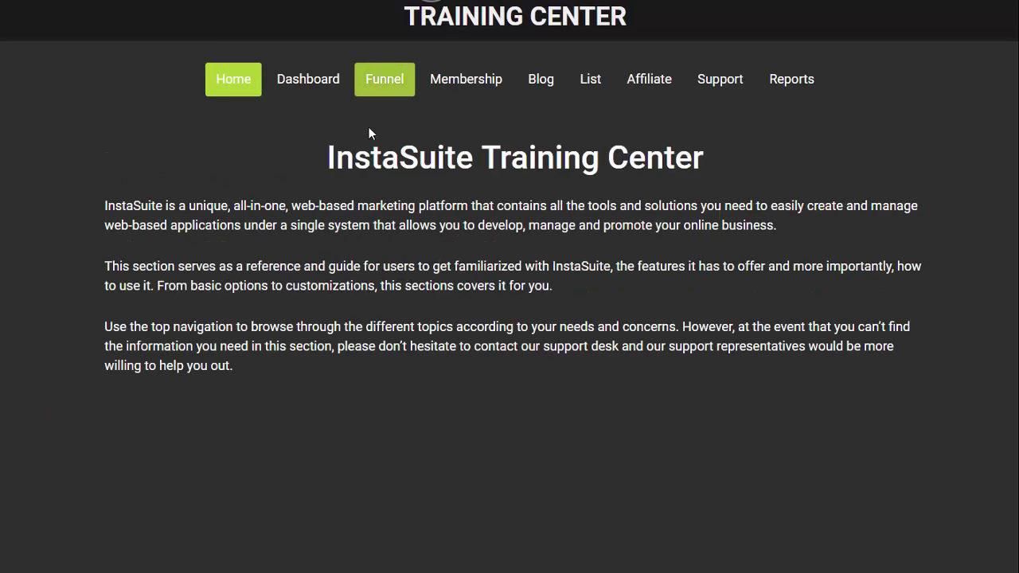
left_click(381, 90)
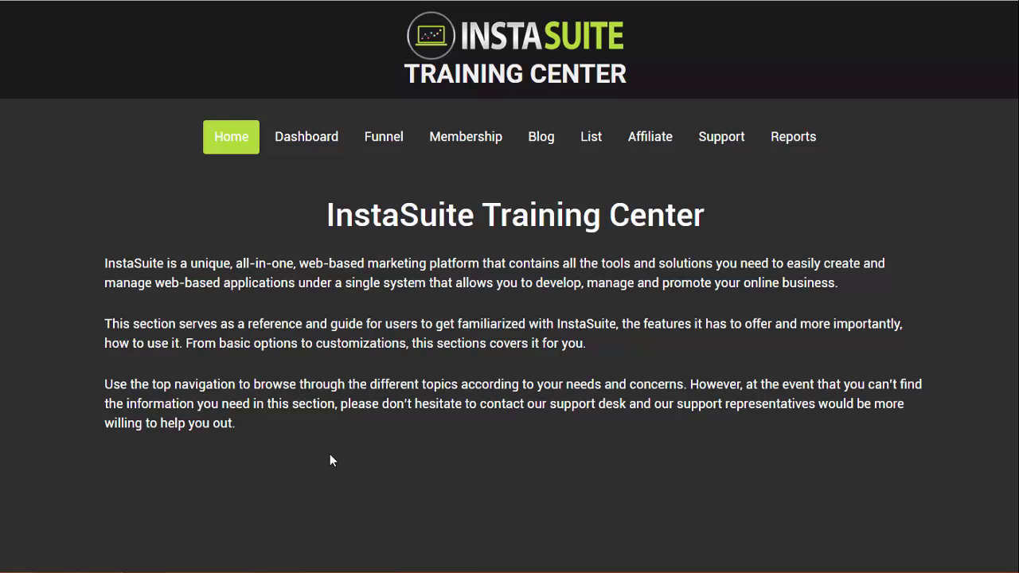
left_click(304, 145)
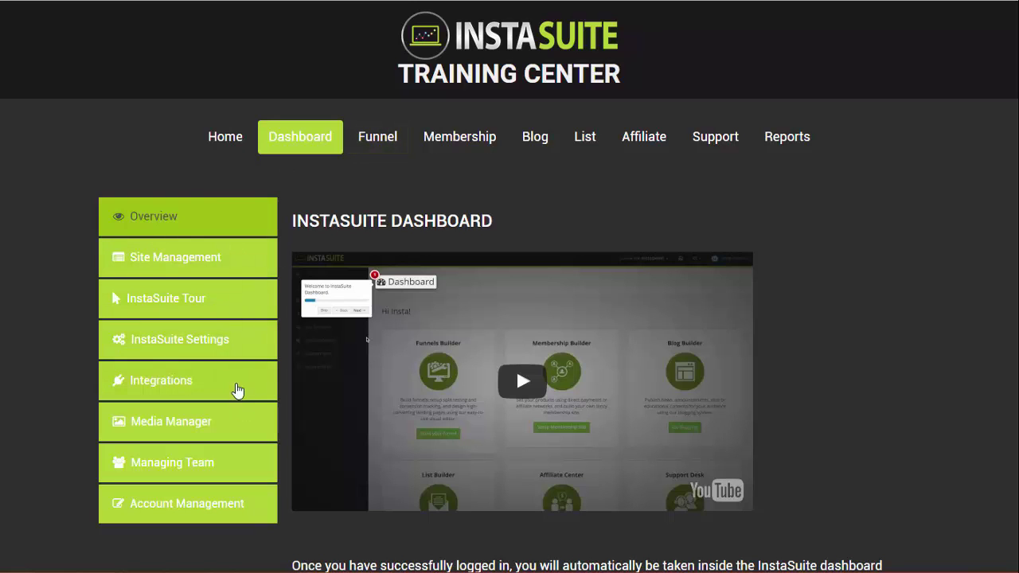
left_click(202, 355)
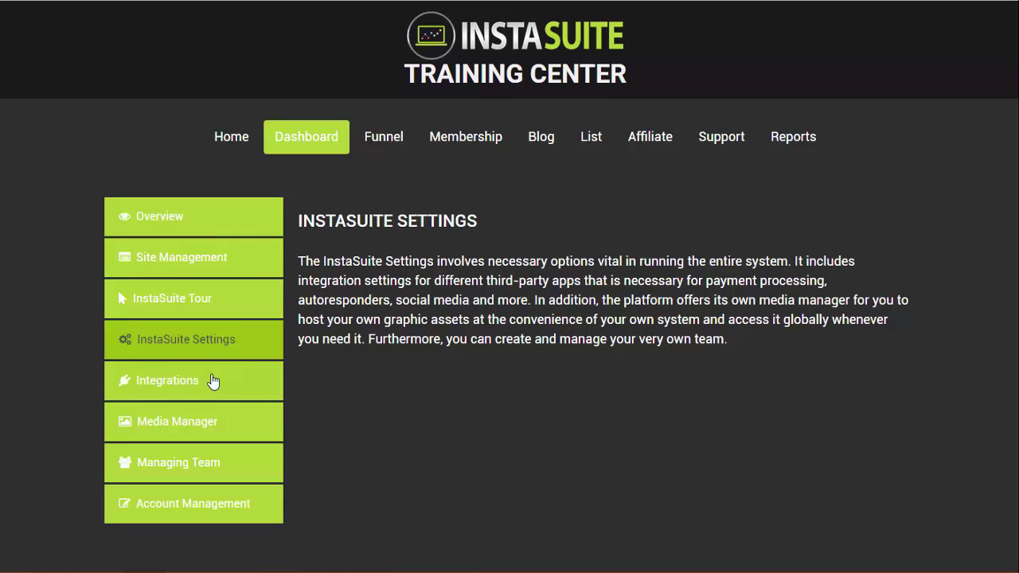
left_click(204, 383)
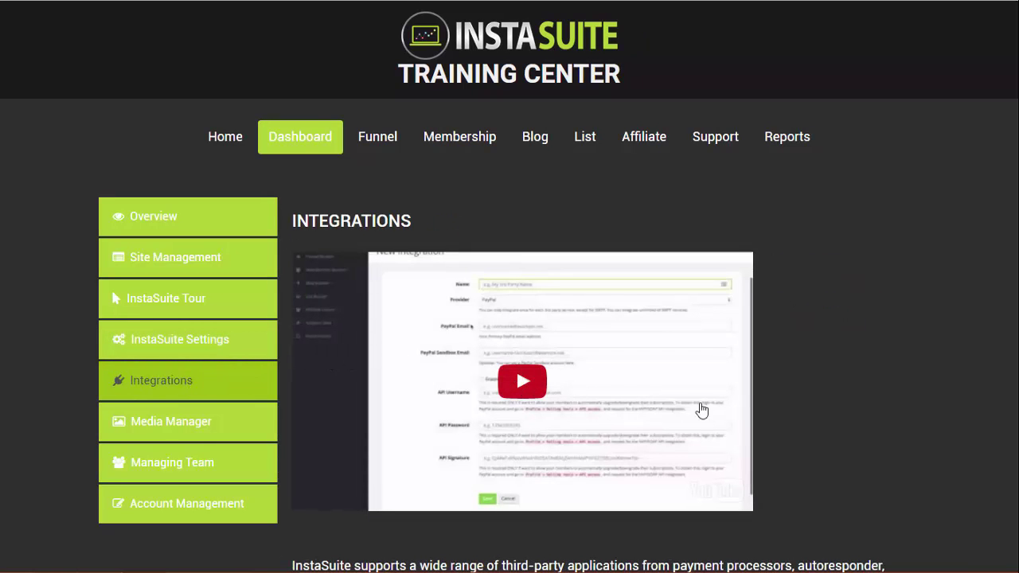
scroll(810, 401, "down", 4)
scroll(810, 394, "down", 2)
scroll(815, 407, "up", 1)
scroll(820, 415, "down", 1)
left_click(961, 548)
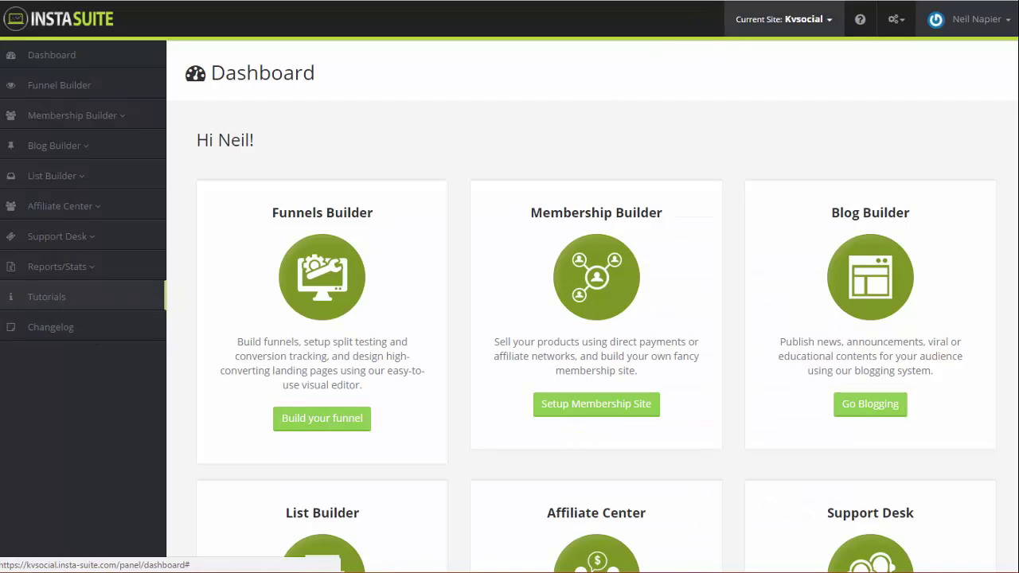
- Reopen the InstaSuite tutorials from the dashboard
left_click(77, 304)
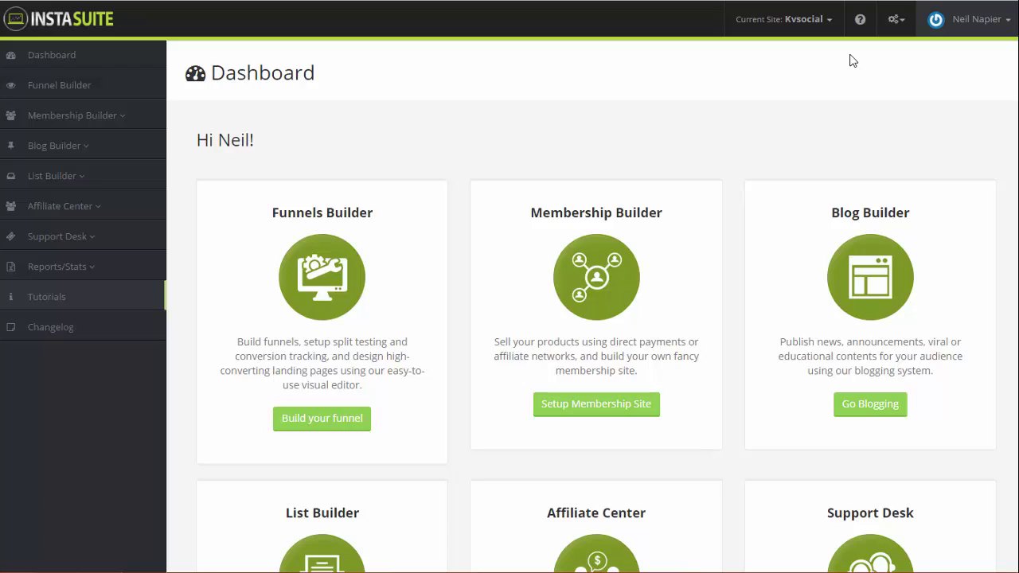
left_click(954, 2)
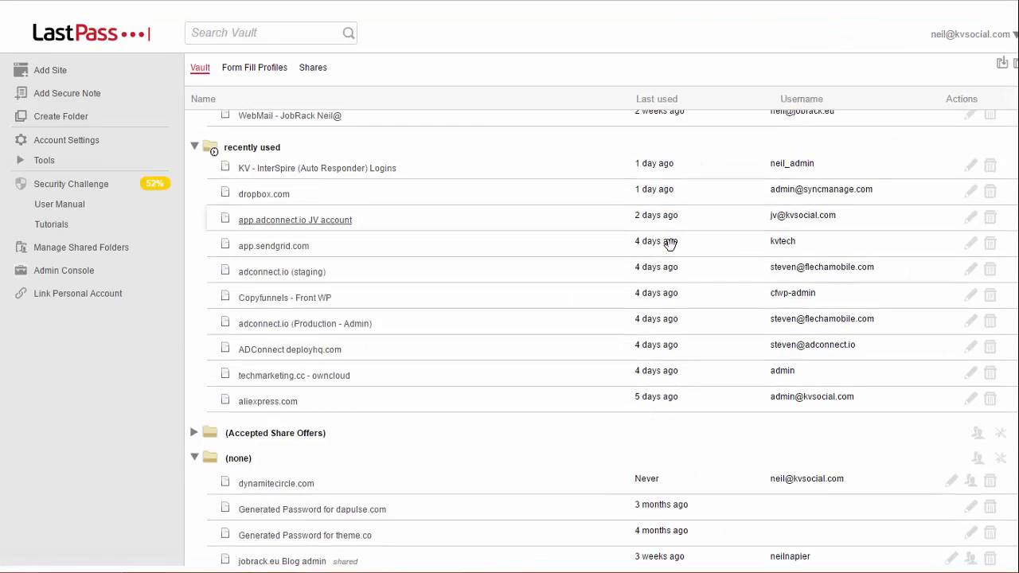
scroll(672, 246, "down", 20)
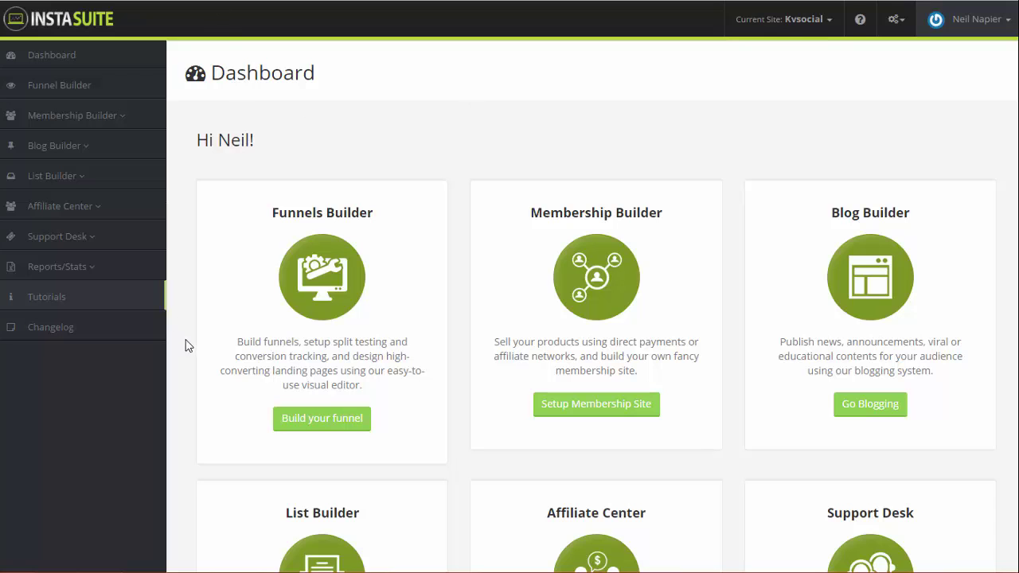
scroll(182, 346, "down", 1)
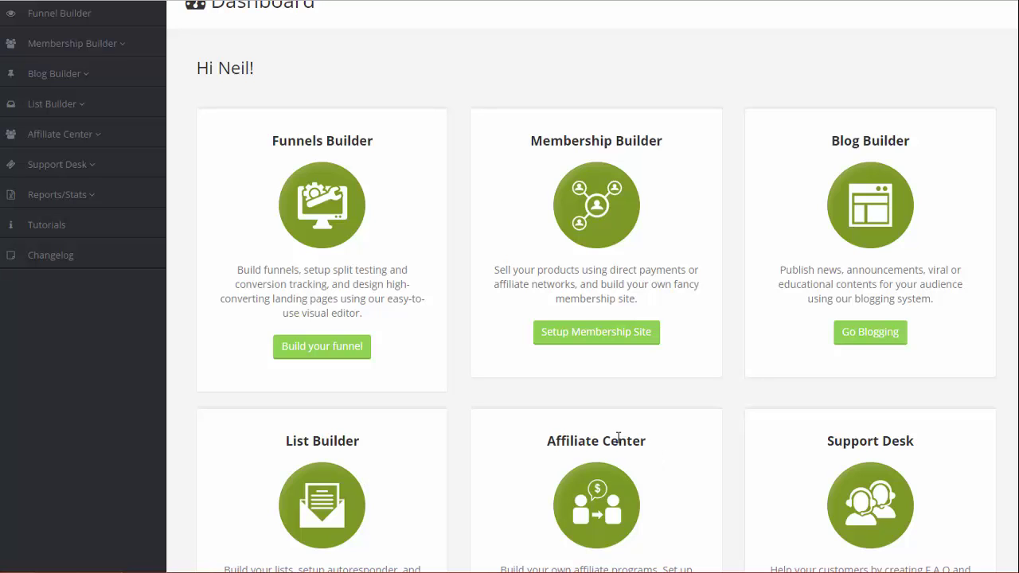
scroll(600, 438, "down", 1)
scroll(601, 444, "up", 1)
scroll(834, 232, "down", 3)
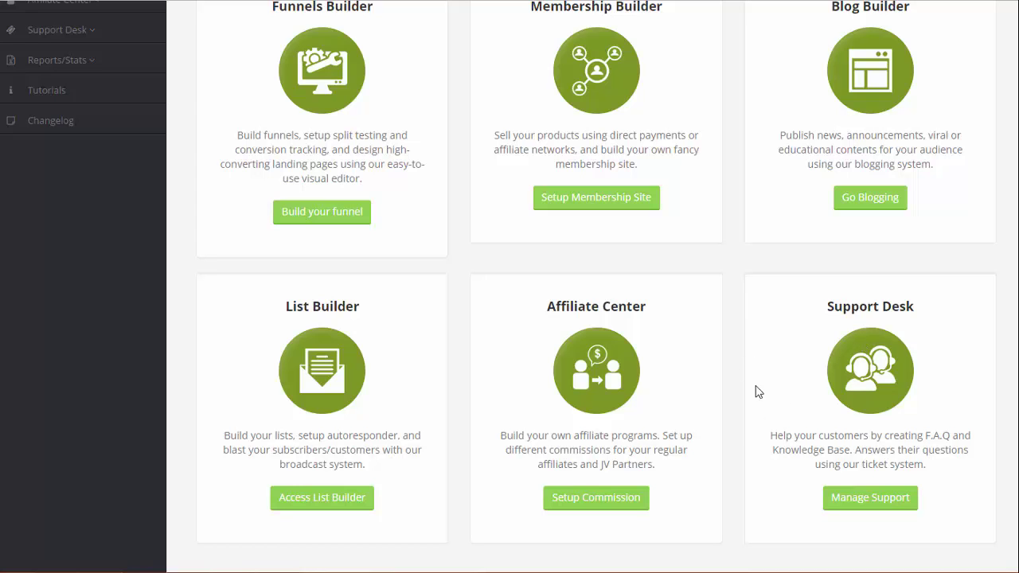
scroll(745, 411, "up", 3)
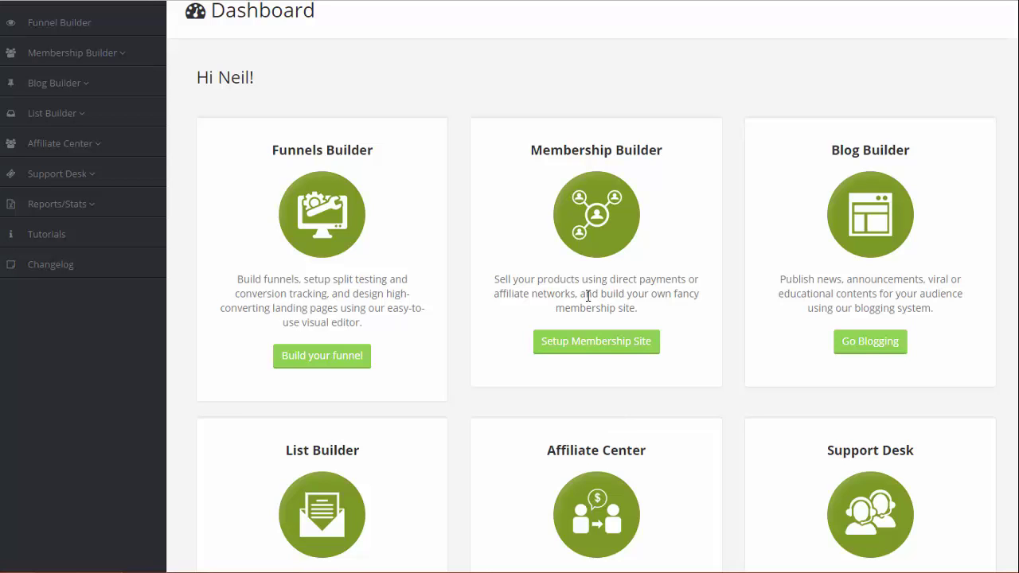
scroll(510, 253, "down", 2)
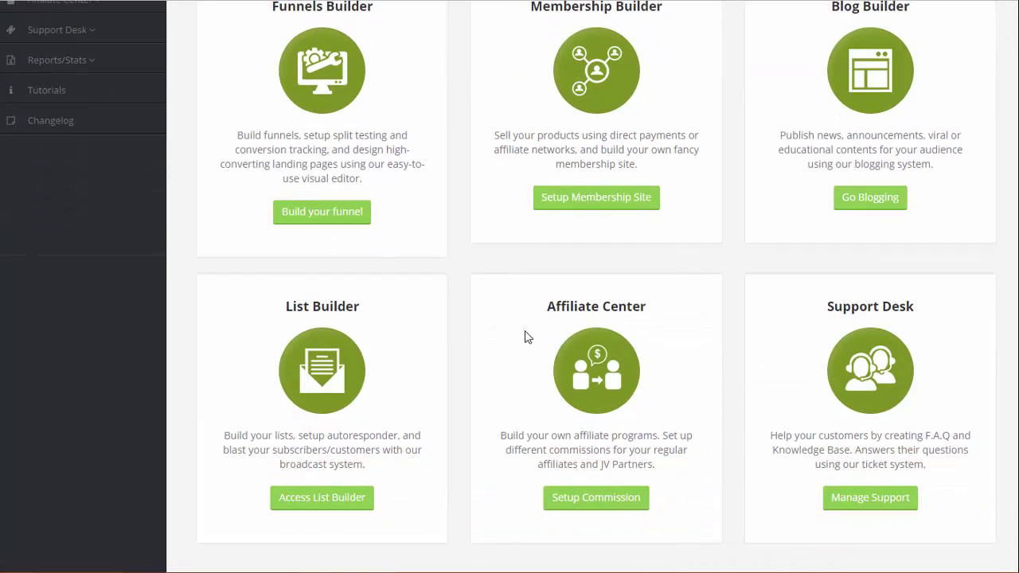
scroll(525, 337, "up", 3)
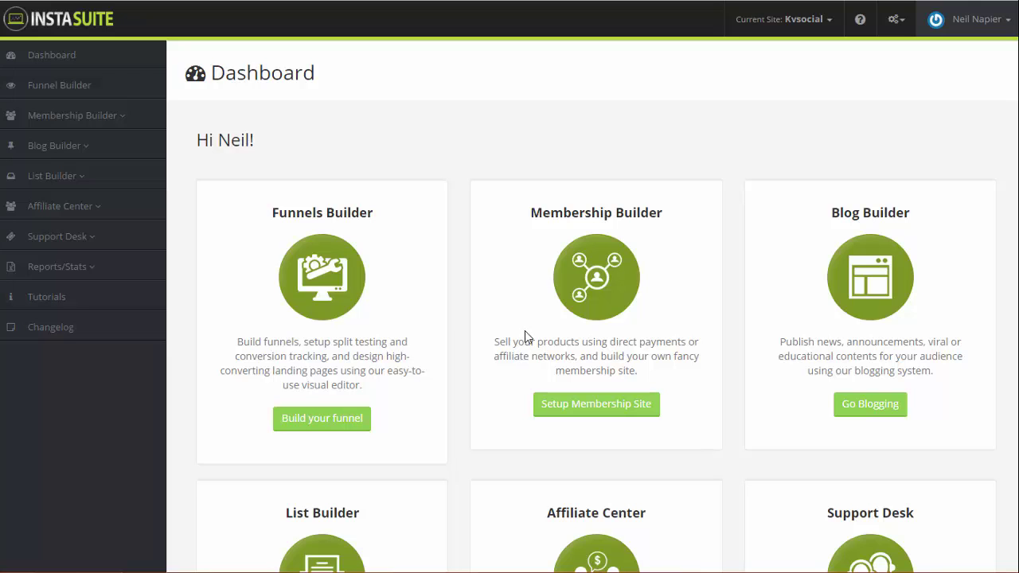
scroll(512, 360, "down", 3)
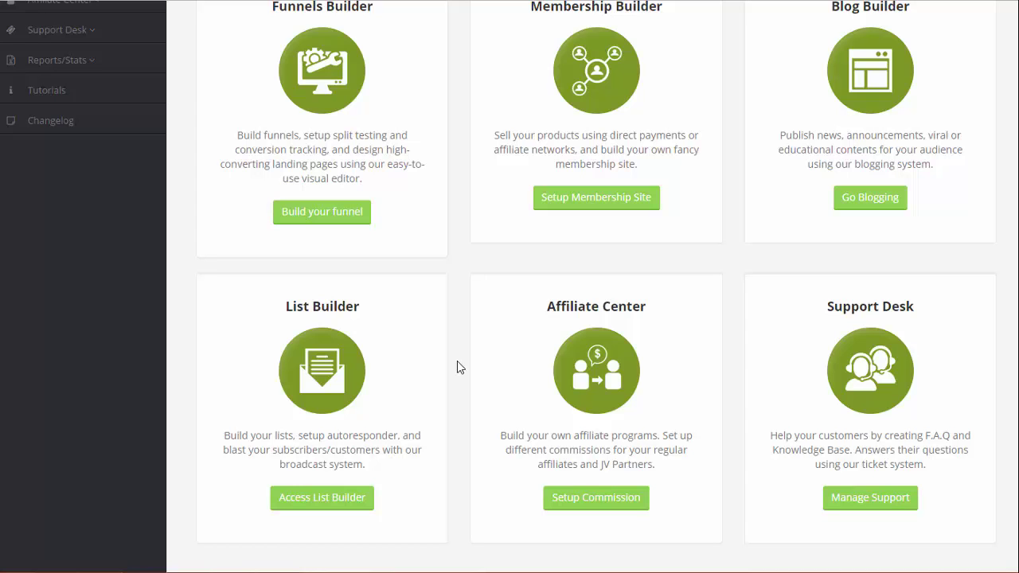
scroll(459, 369, "up", 5)
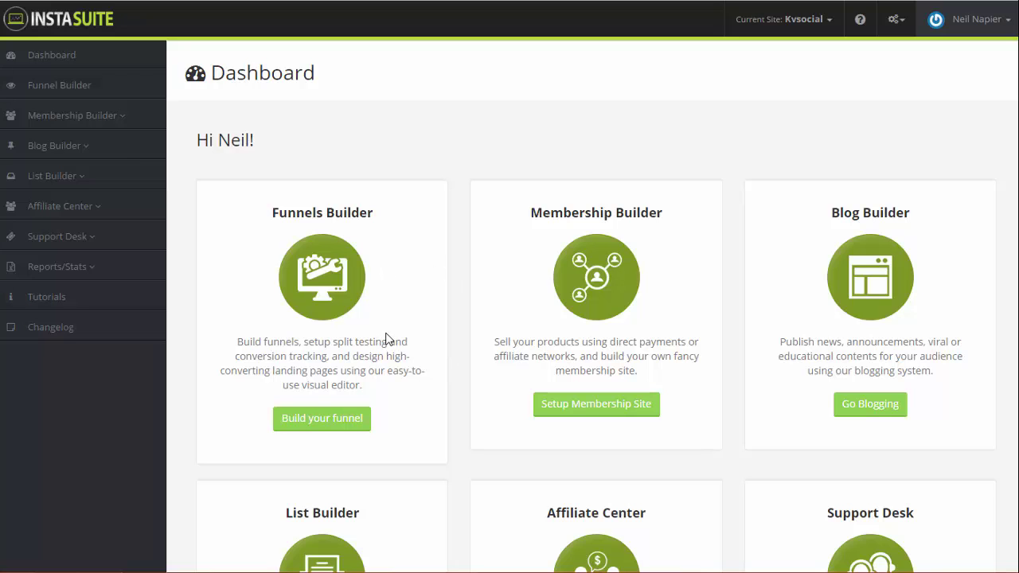
scroll(514, 340, "down", 2)
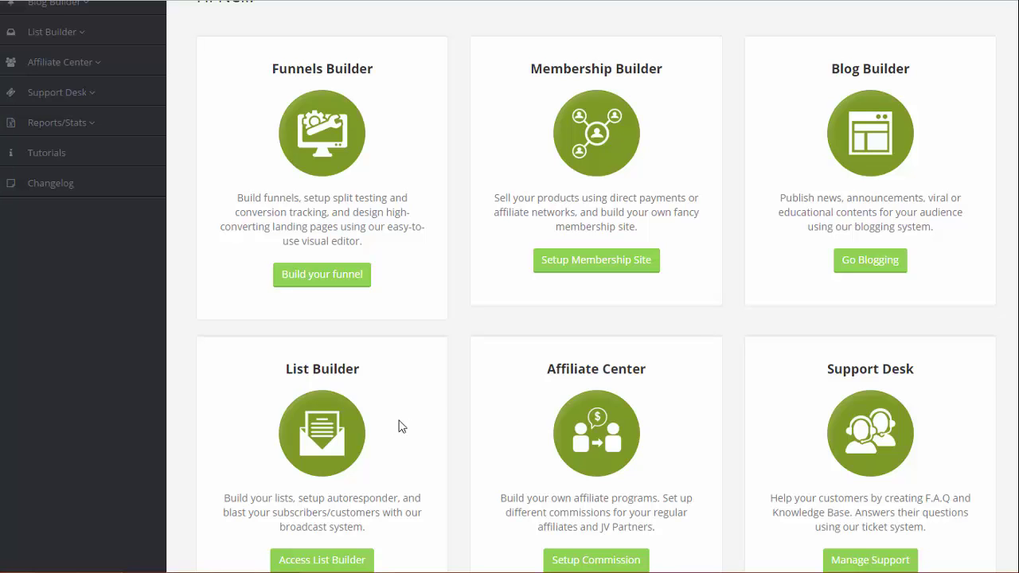
scroll(451, 398, "up", 3)
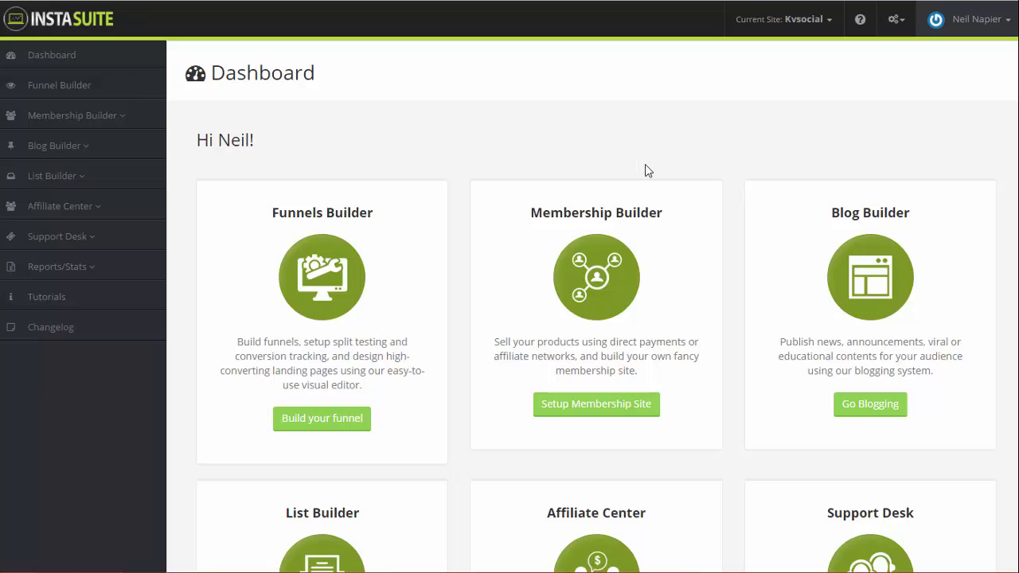
scroll(695, 191, "down", 1)
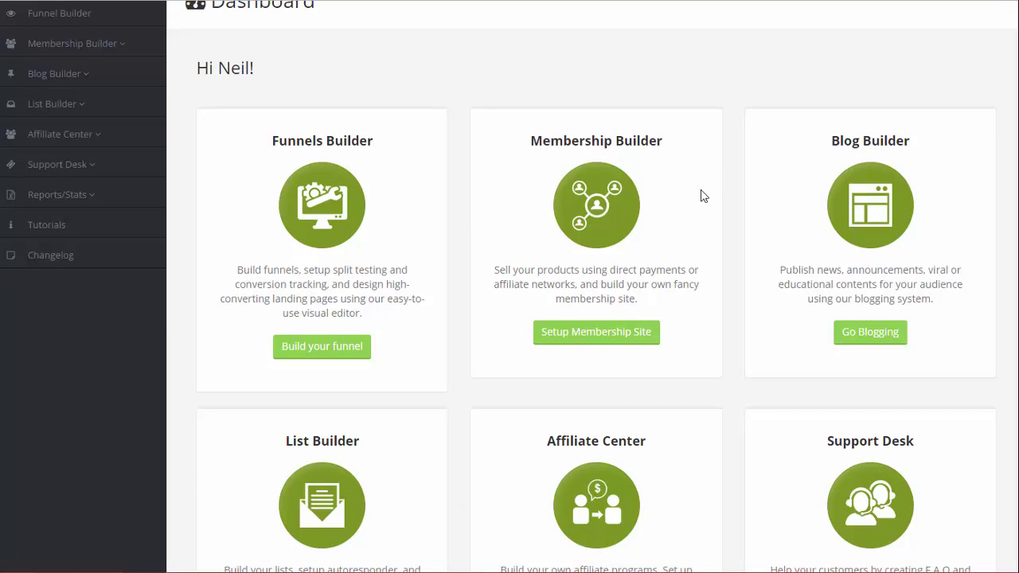
scroll(849, 153, "down", 2)
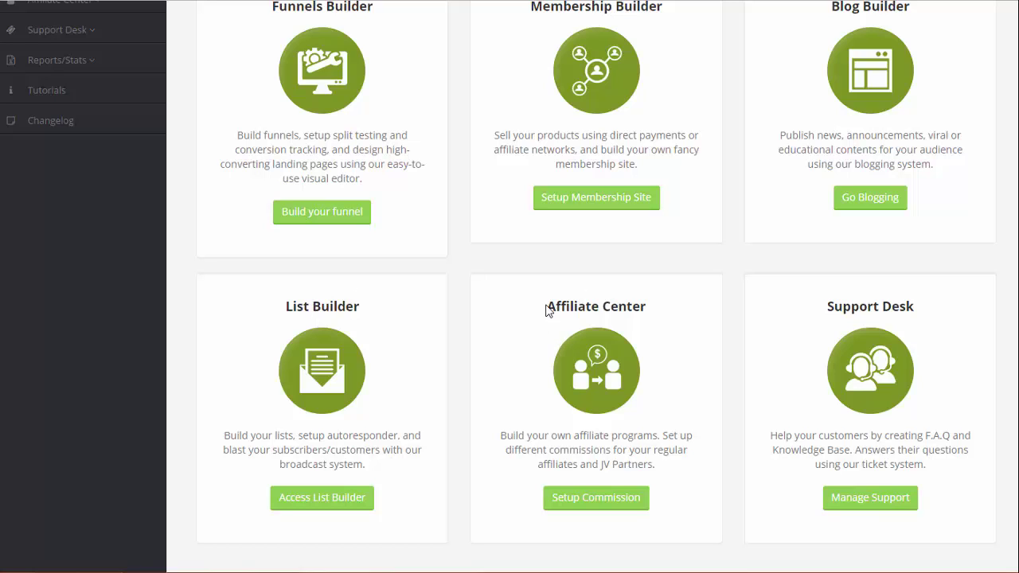
left_click_drag(546, 309, 751, 314)
left_click(707, 314)
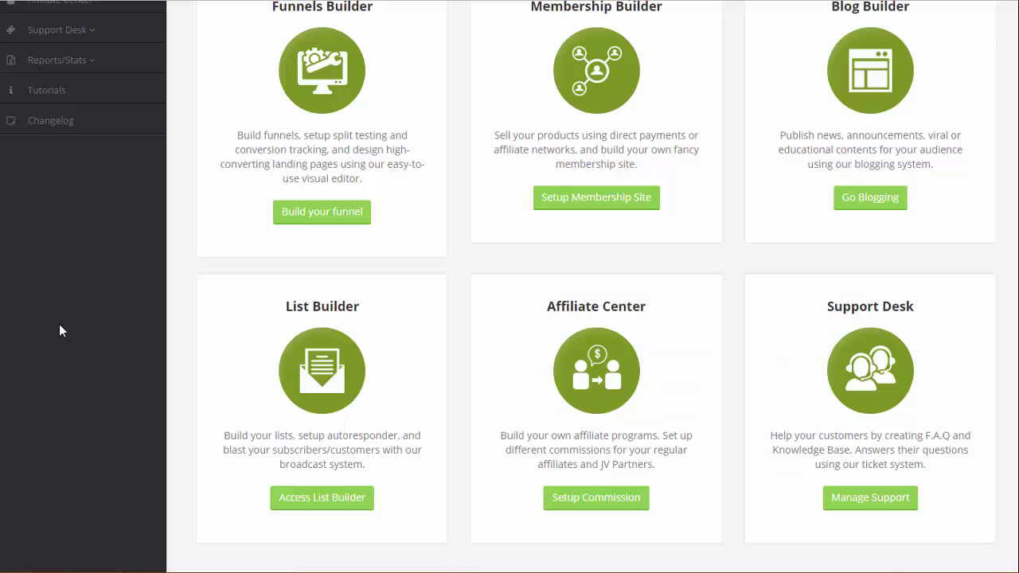
- Expand Membership Builder in the sidebar and open Step #1: Membership Setup
scroll(59, 331, "up", 3)
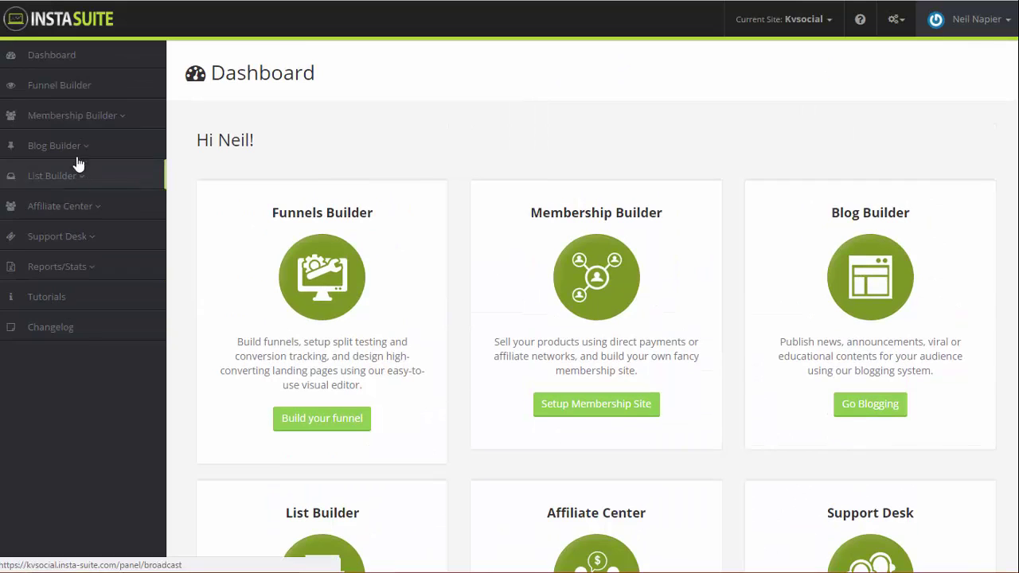
left_click(89, 116)
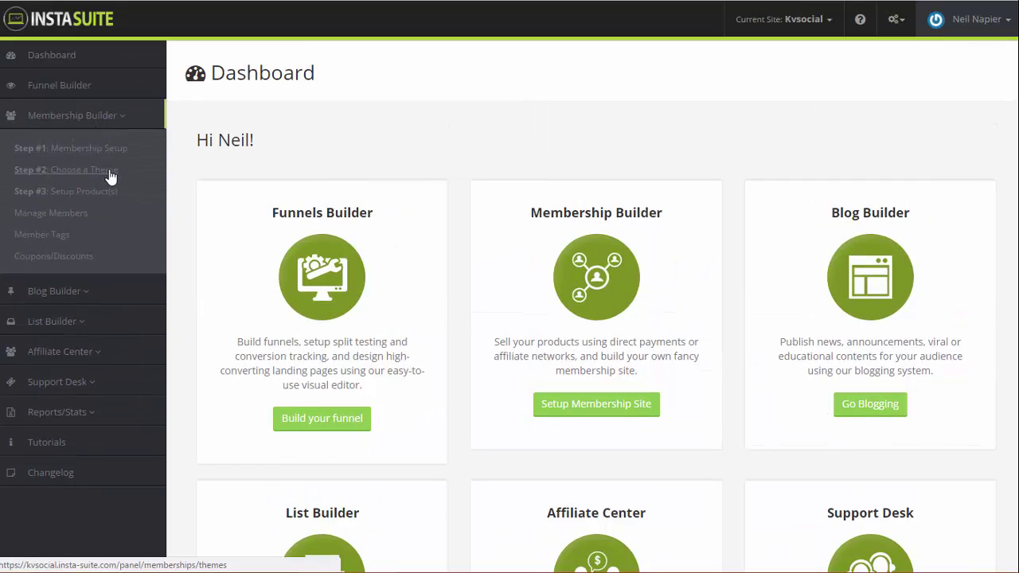
left_click(116, 153)
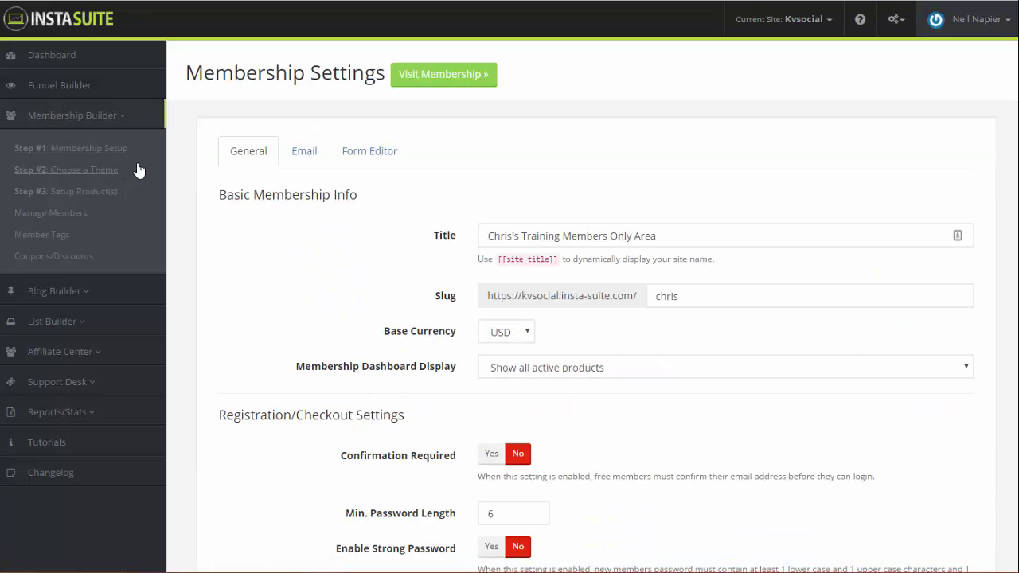
left_click(421, 89)
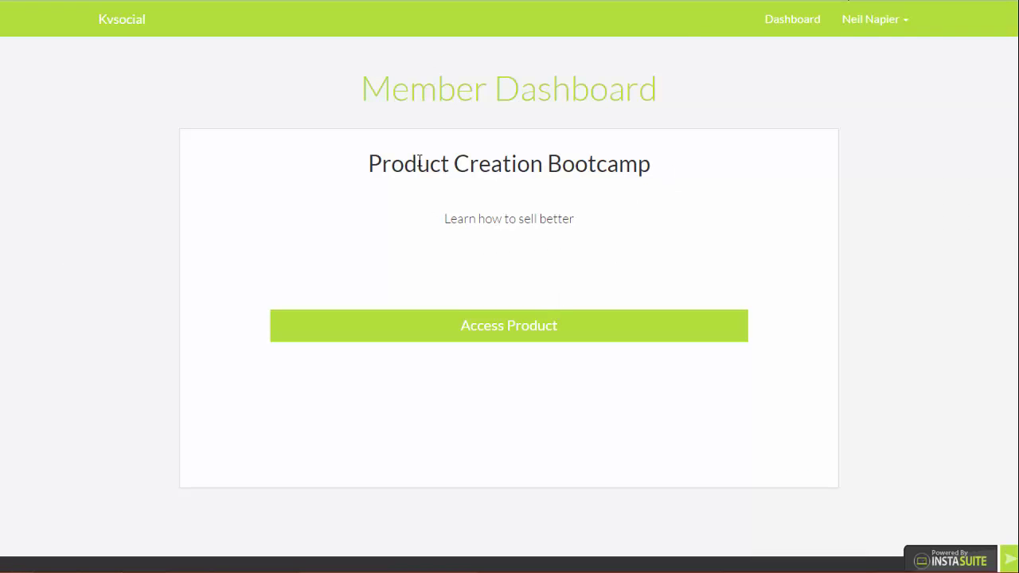
left_click_drag(470, 164, 574, 169)
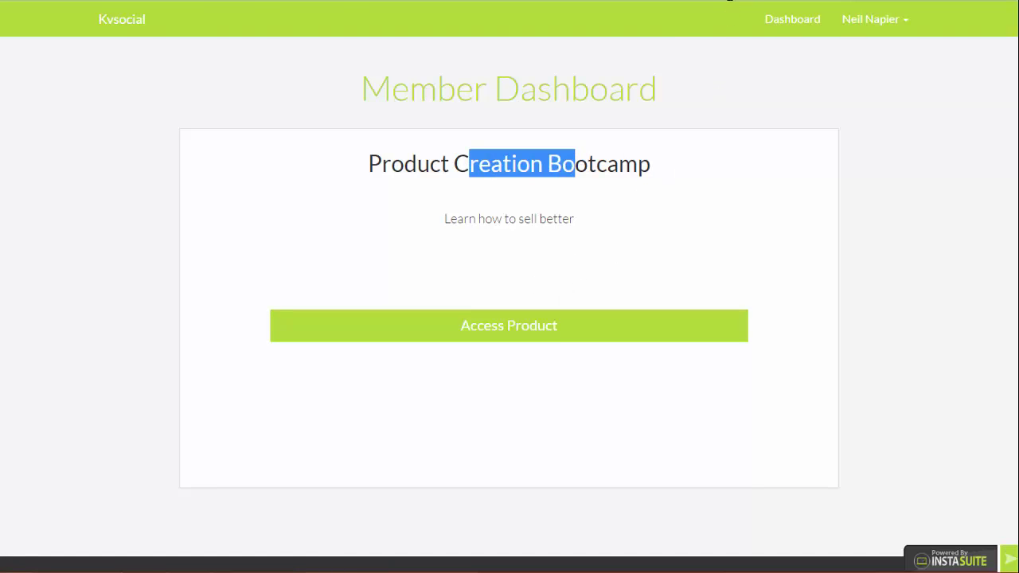
- Change the membership title to 'KVSocail Members Area' and the slug to 'bootcamp'
left_click(730, 0)
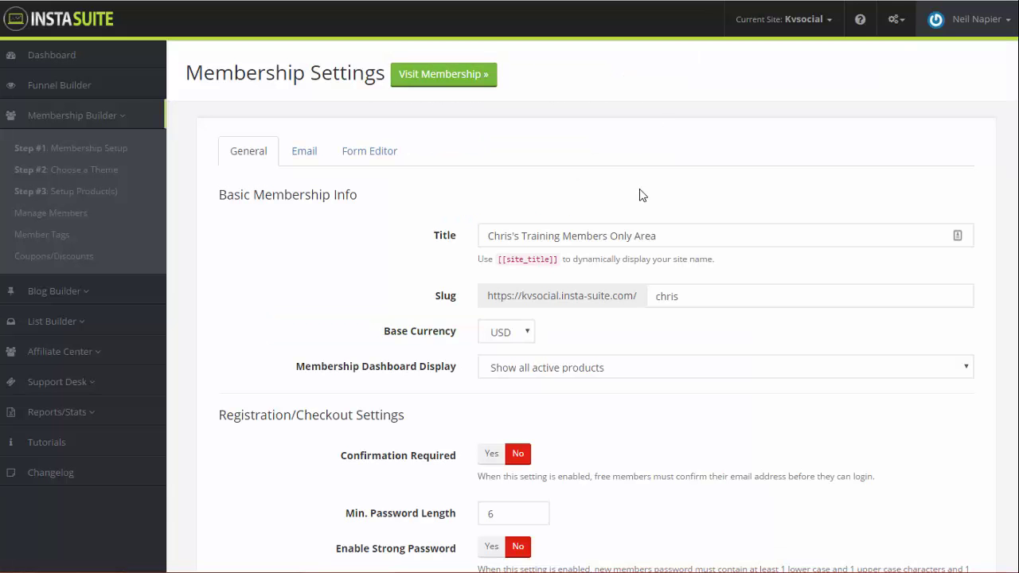
left_click(677, 234)
left_click_drag(681, 234, 483, 239)
type("KV")
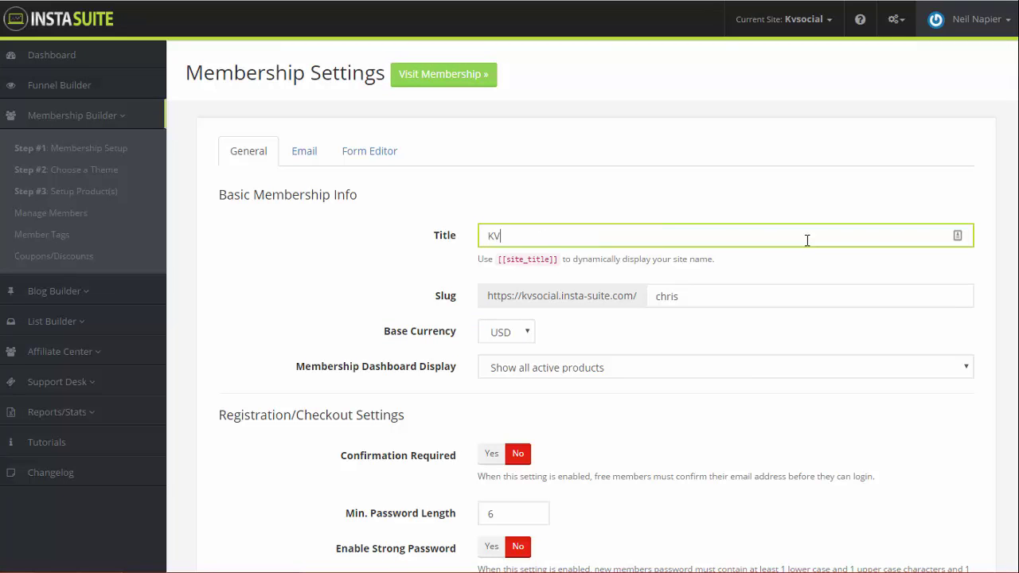
type("Socail Members Are")
type("a")
key("Tab")
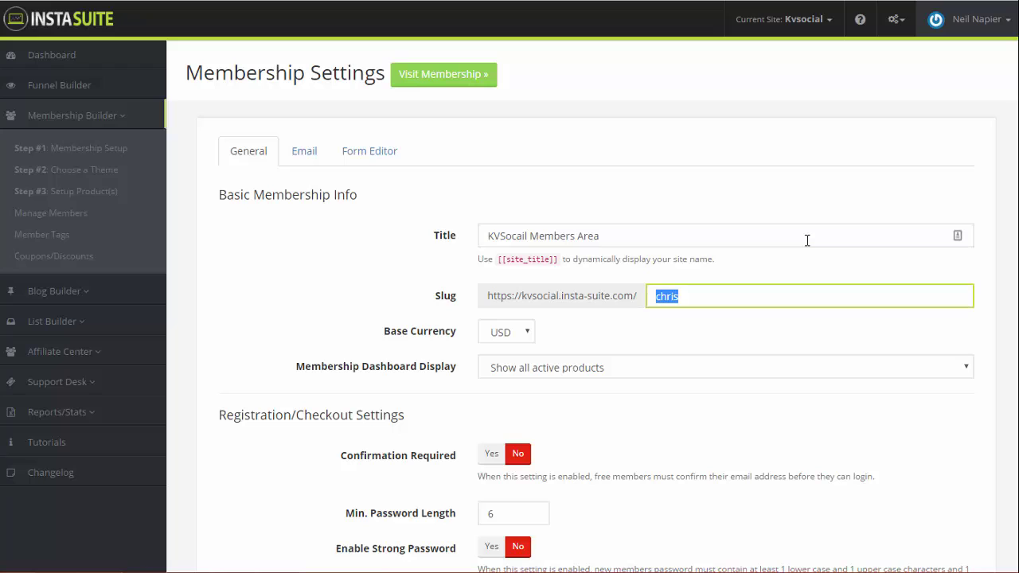
type("bootcamp")
left_click(522, 339)
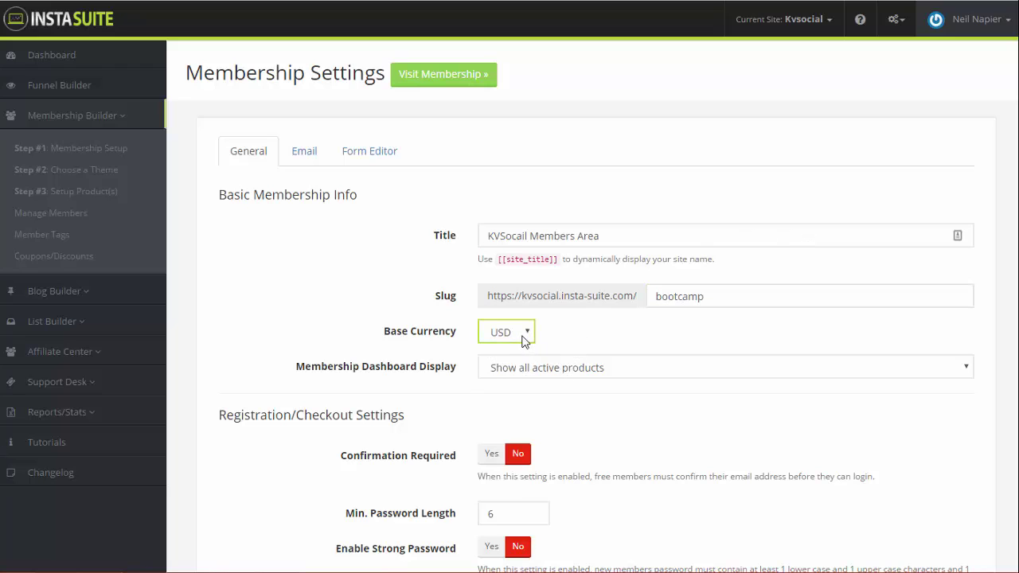
- Keep Dashboard Display showing all active products, then go to the All Product list
left_click(558, 368)
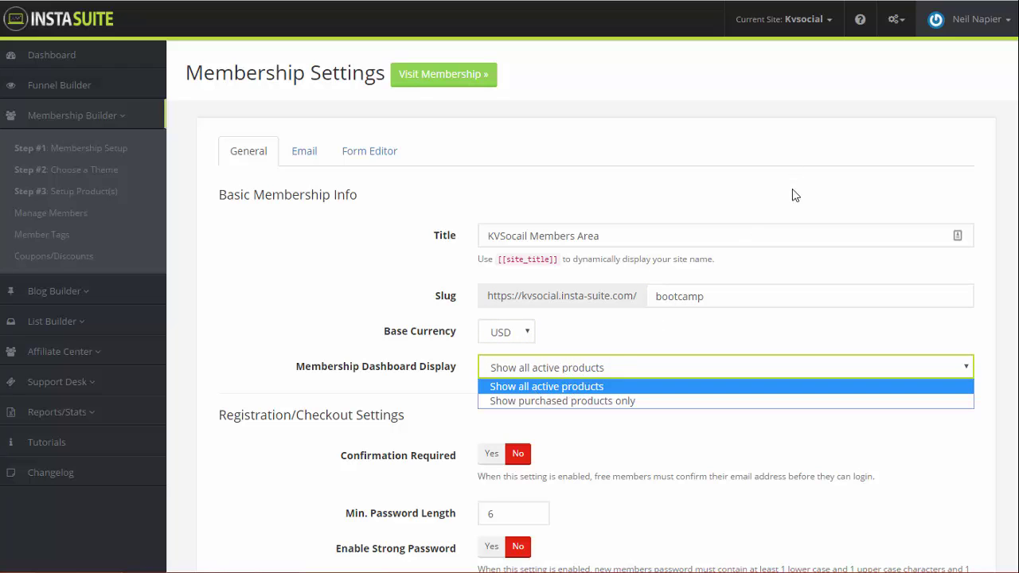
left_click(558, 387)
left_click(554, 374)
left_click(602, 423)
scroll(603, 423, "down", 1)
scroll(602, 430, "down", 2)
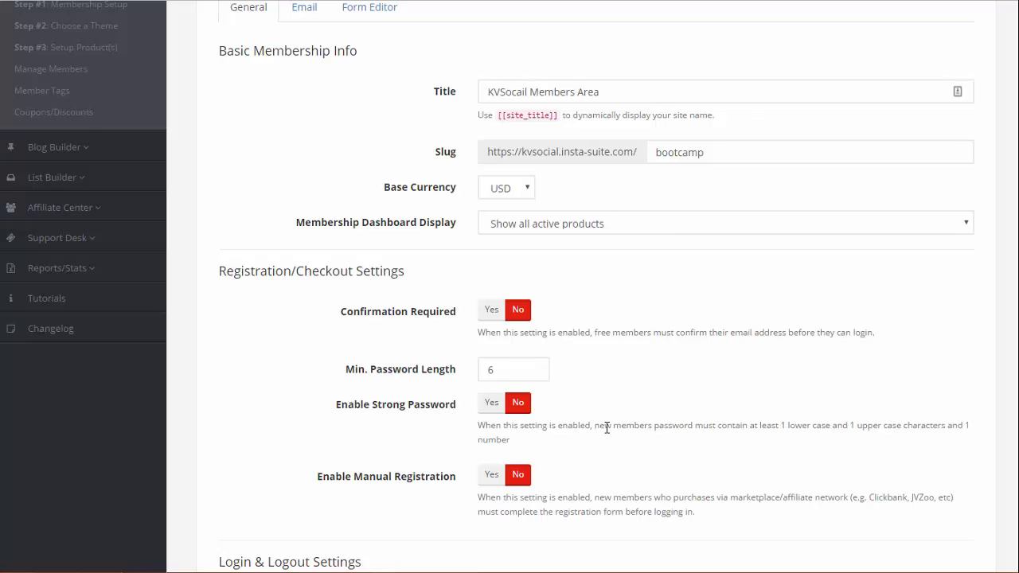
scroll(607, 428, "down", 3)
scroll(607, 434, "up", 5)
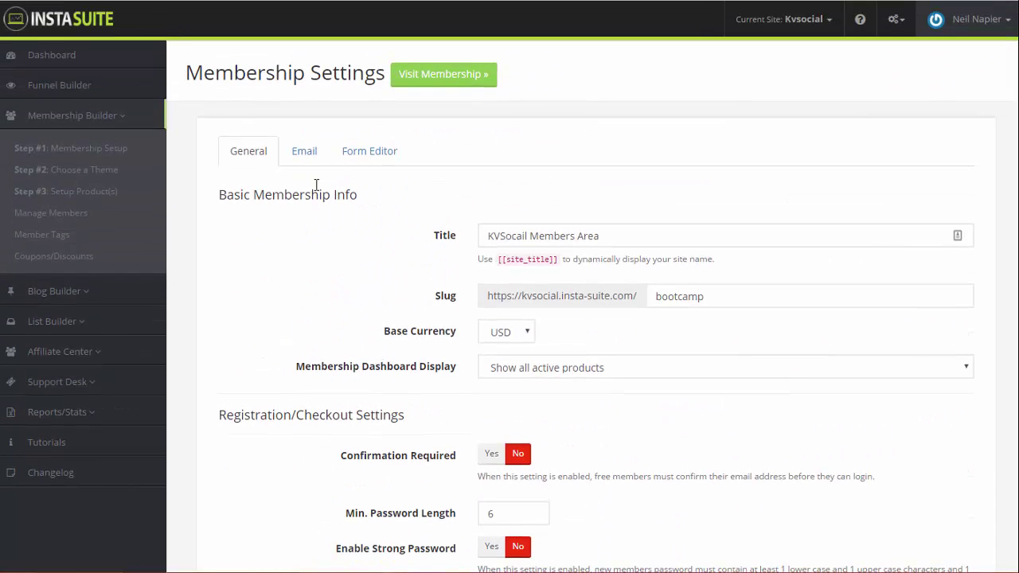
left_click(83, 192)
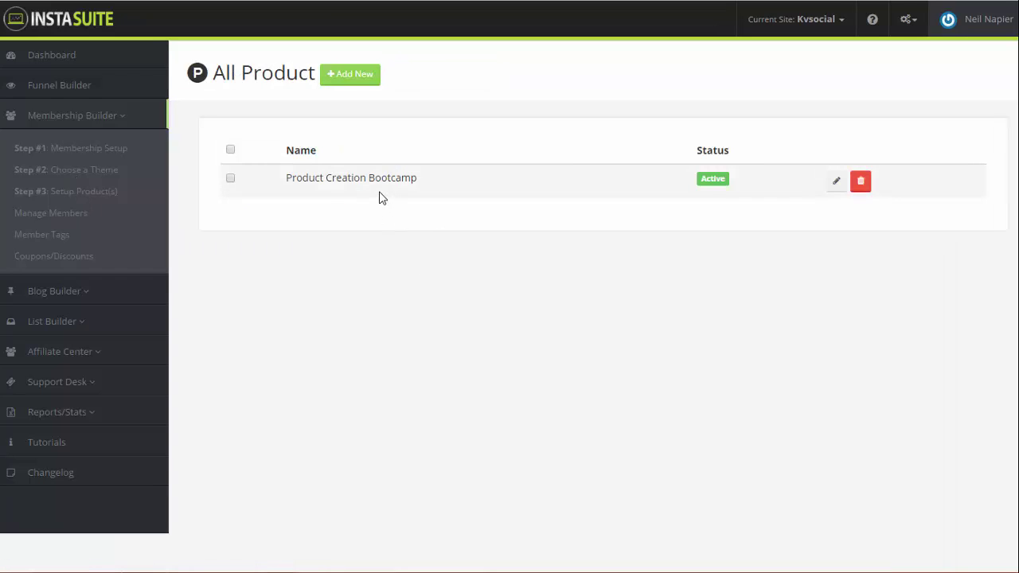
- Edit Product Creation Bootcamp and review its name, description and sales page choices
left_click(836, 180)
left_click(573, 198)
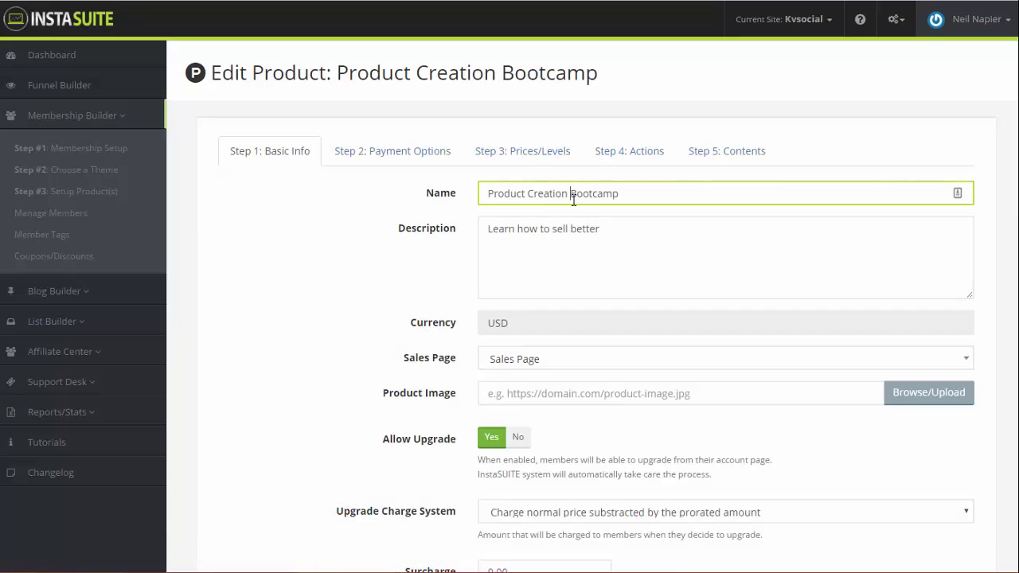
left_click(587, 240)
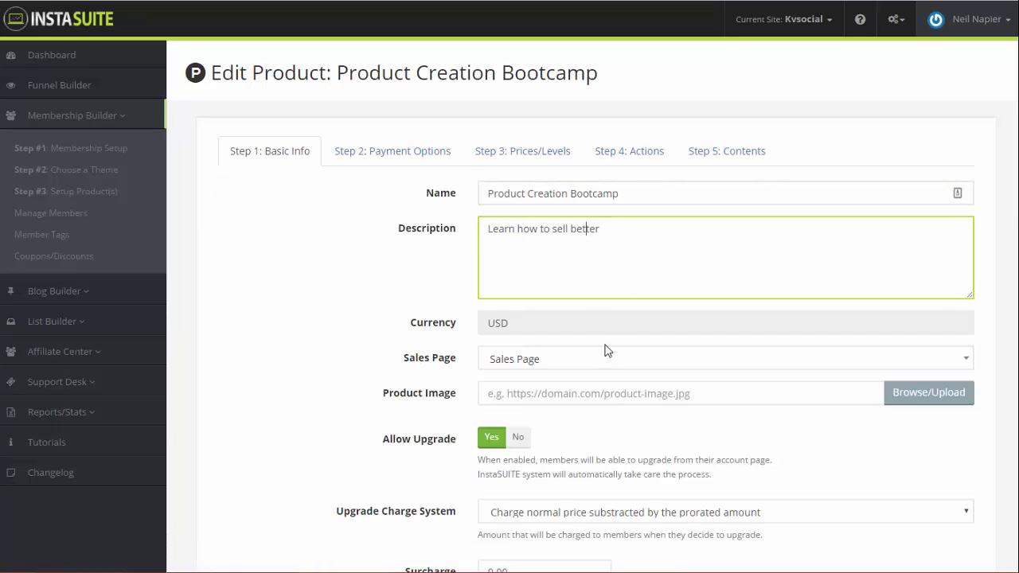
left_click(584, 332)
left_click(570, 364)
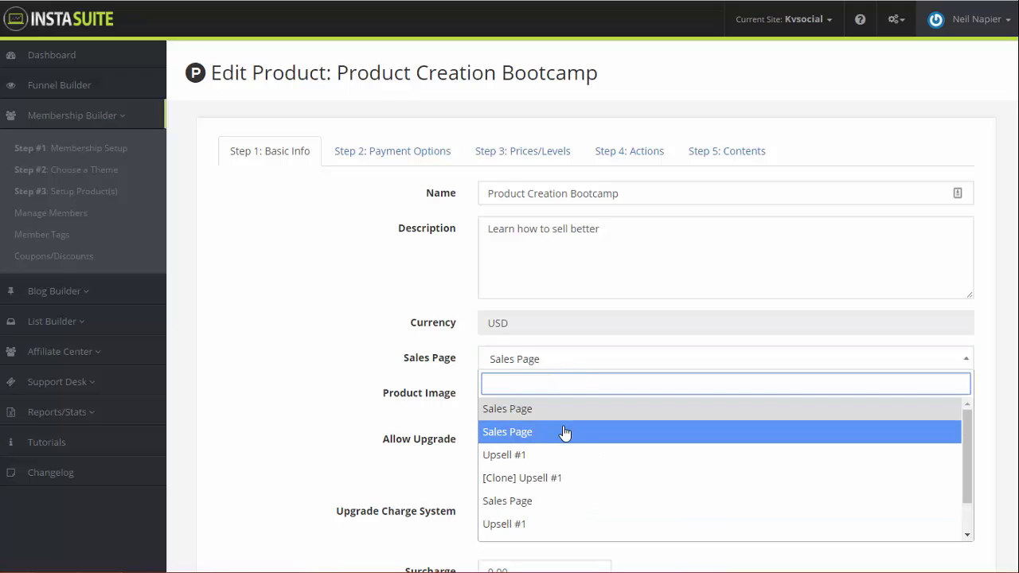
scroll(580, 443, "down", 2)
left_click(371, 434)
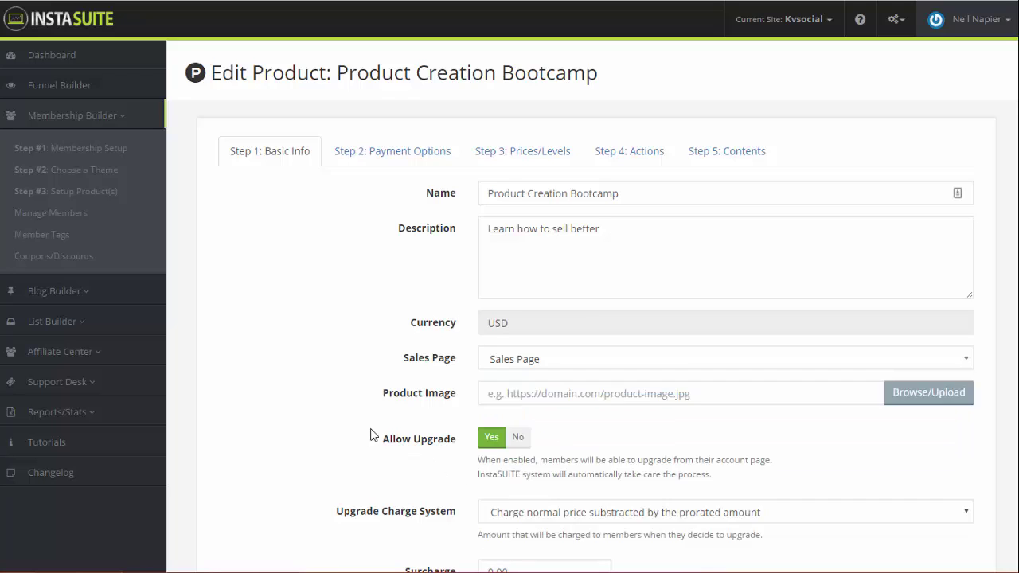
- Check the upgrade surcharge field, then view the product's PayPal payment options
scroll(578, 444, "down", 2)
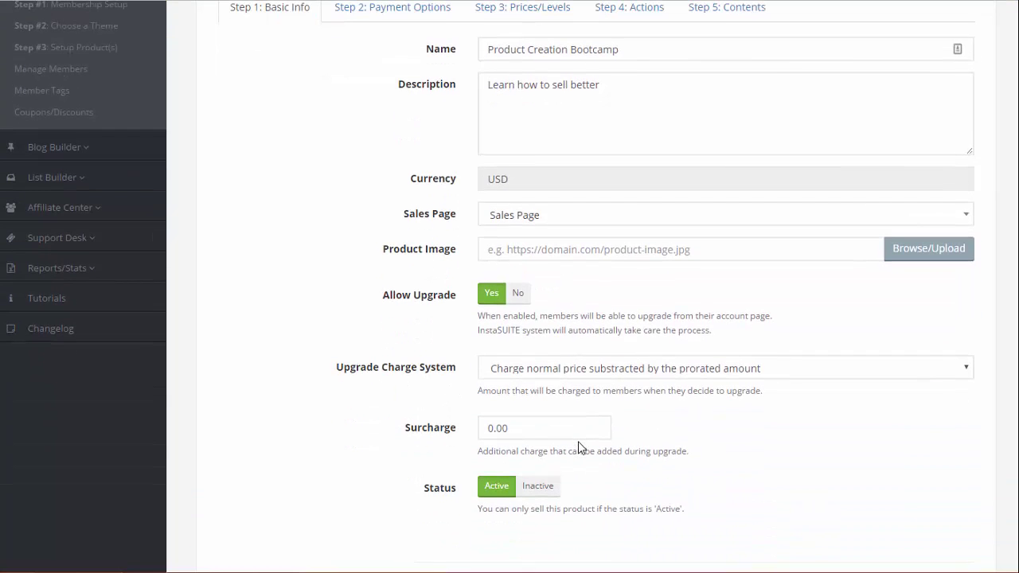
left_click(571, 434)
scroll(571, 434, "up", 2)
left_click(399, 166)
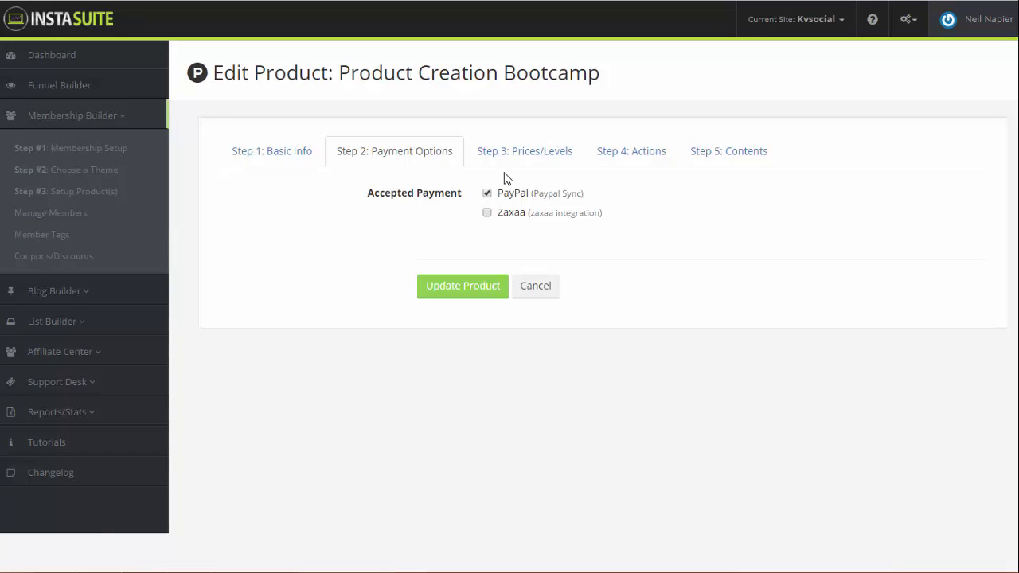
- Review the lifetime Basic Level price of 97.00 and select its PayPal buy URL
left_click(516, 156)
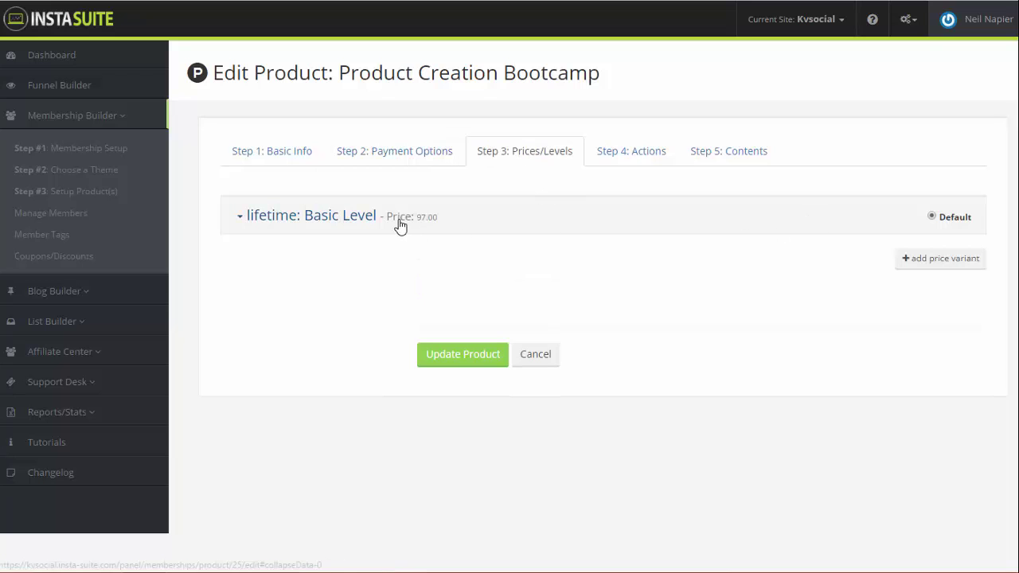
left_click(239, 218)
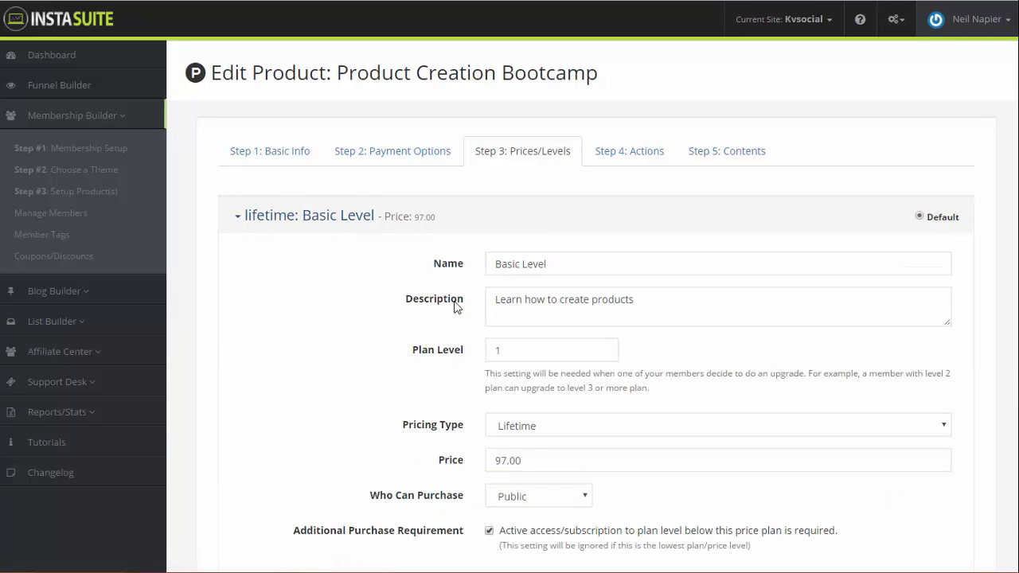
scroll(454, 332, "down", 3)
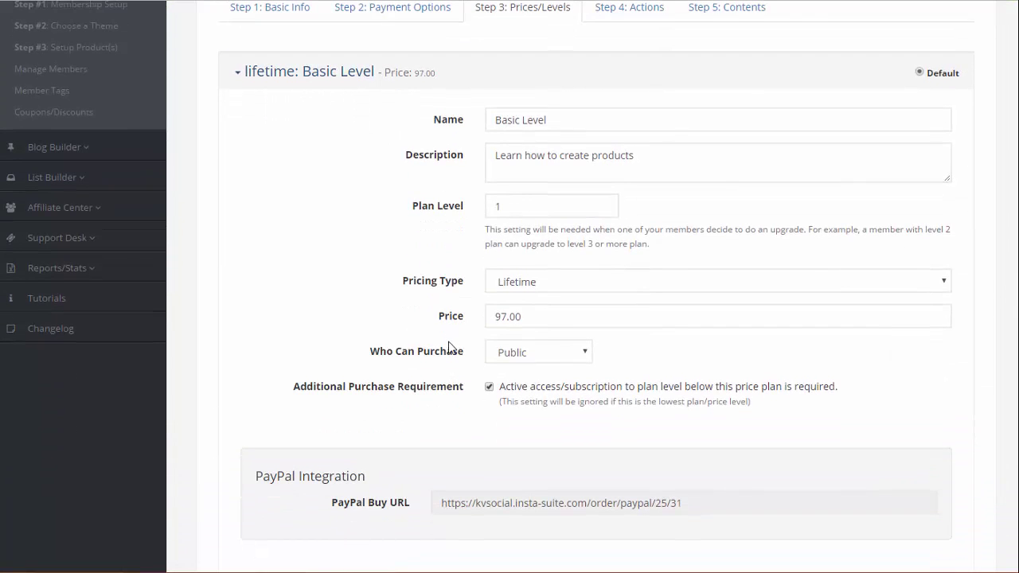
left_click(449, 503)
left_click_drag(450, 503, 384, 504)
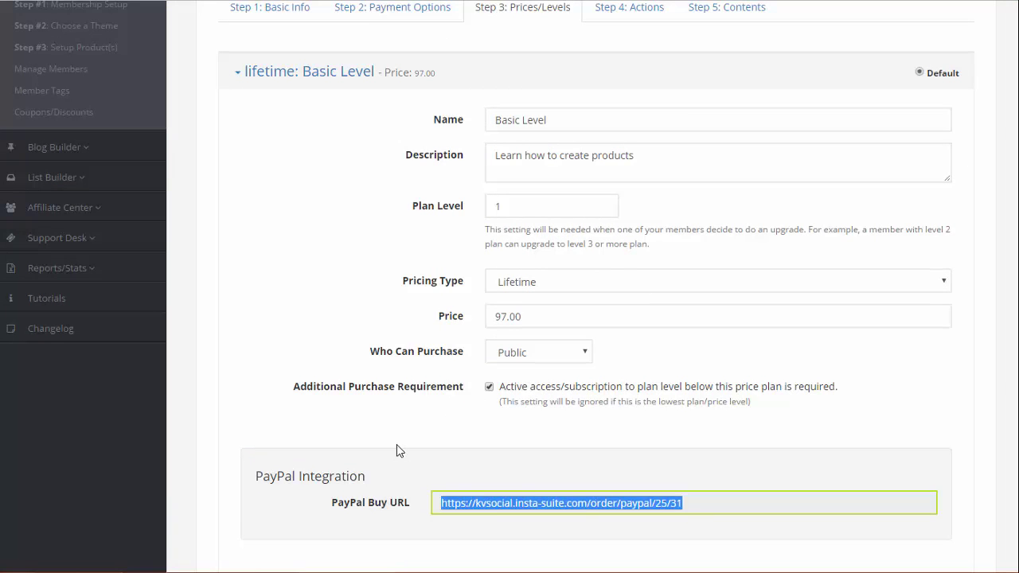
scroll(397, 446, "up", 3)
left_click(648, 156)
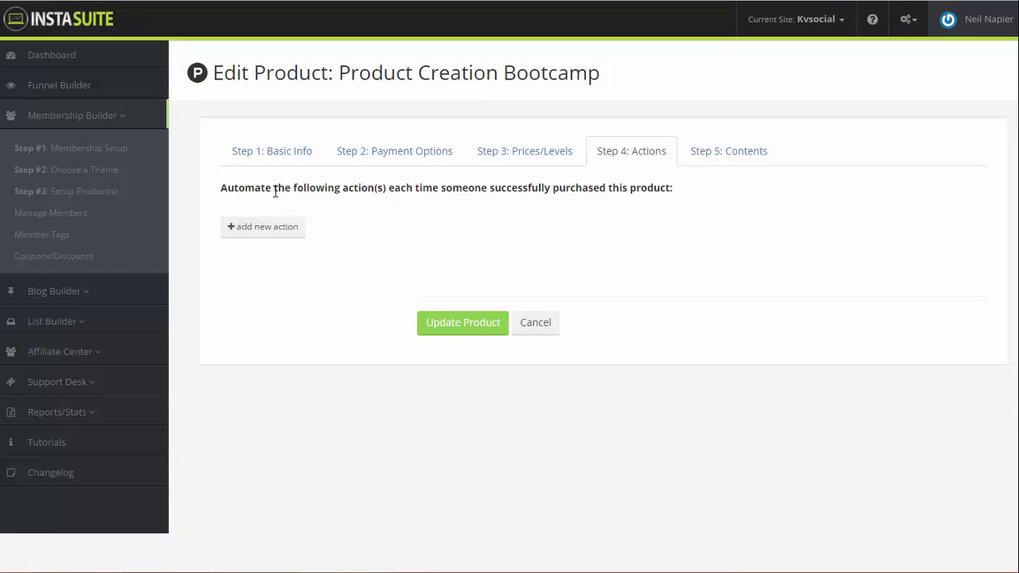
- Add a purchase action triggered by 'Basic Level (plan level 1)' and go to Step 5: Contents
left_click_drag(260, 190, 455, 191)
left_click(229, 225)
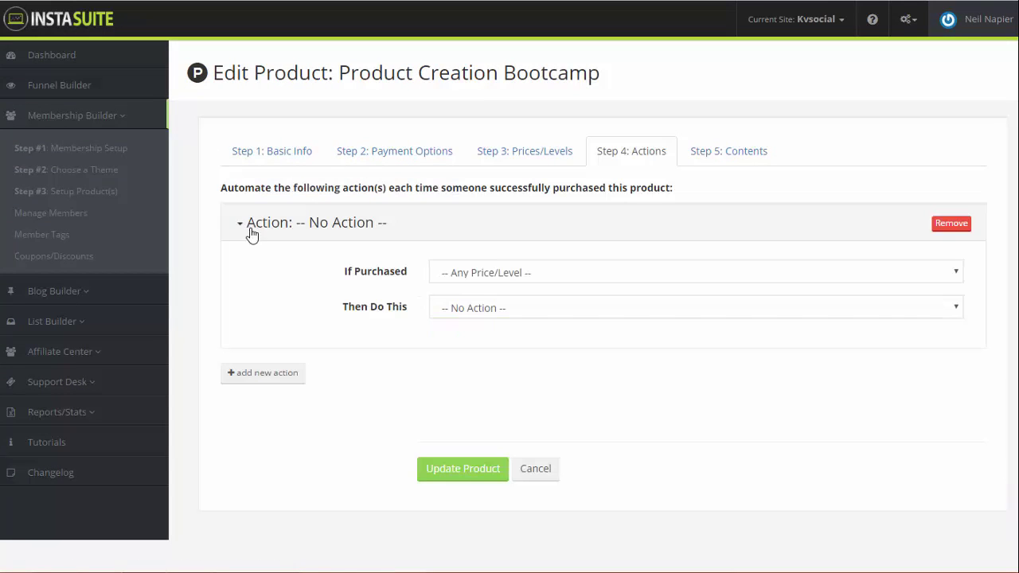
left_click(499, 275)
left_click(501, 306)
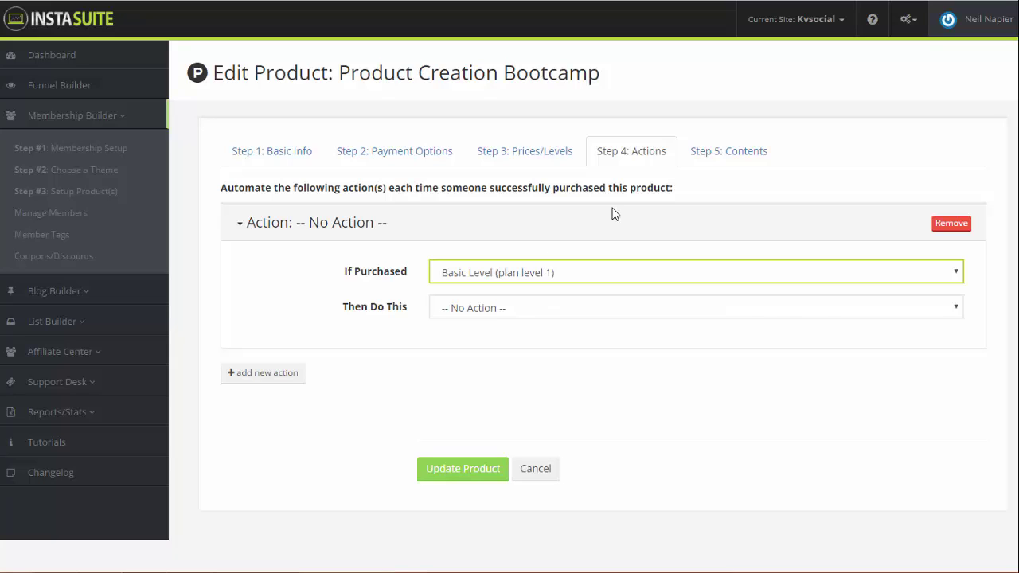
left_click(741, 161)
scroll(636, 262, "down", 1)
- Add Module 2 and three draft Lesson #1 pages under Uncategorized Page(s)
scroll(636, 262, "down", 3)
scroll(633, 262, "up", 3)
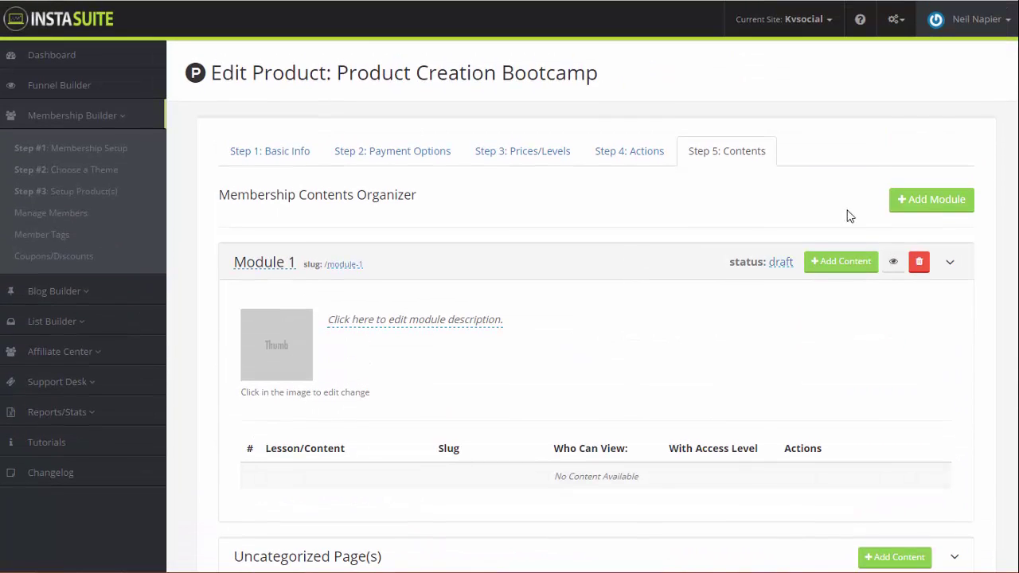
left_click(934, 203)
scroll(632, 300, "down", 3)
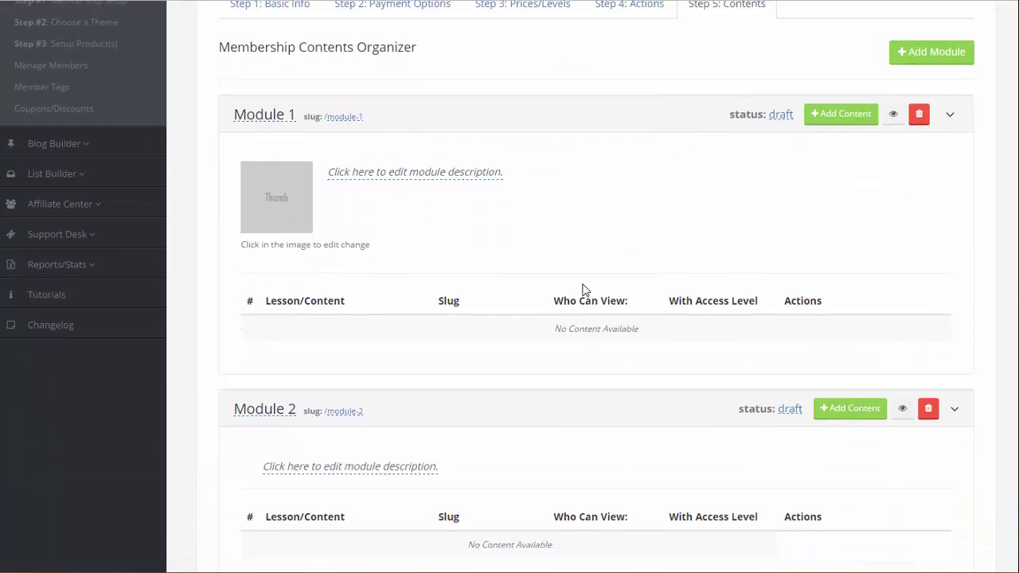
scroll(584, 285, "down", 5)
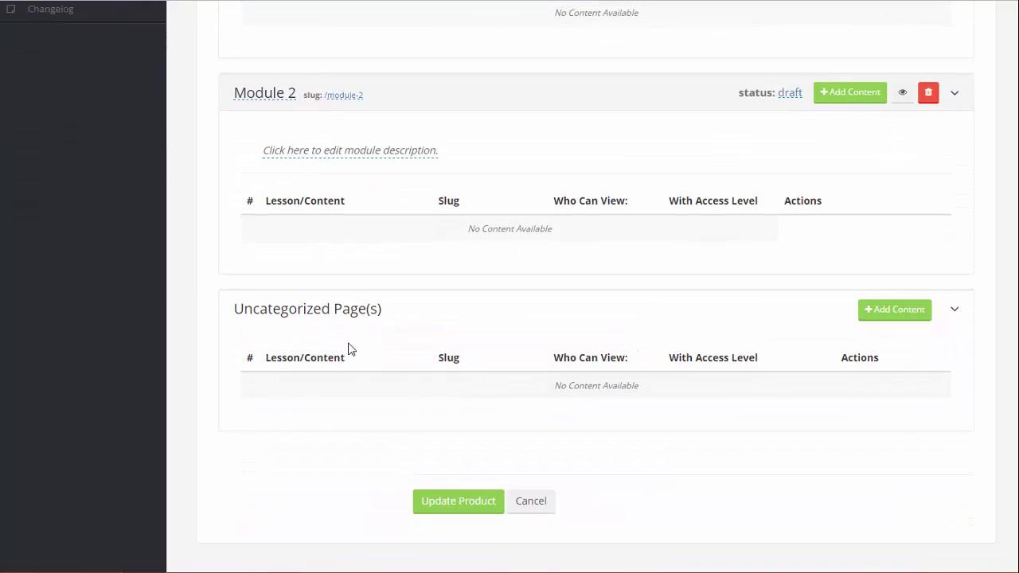
left_click(952, 312)
left_click(957, 415)
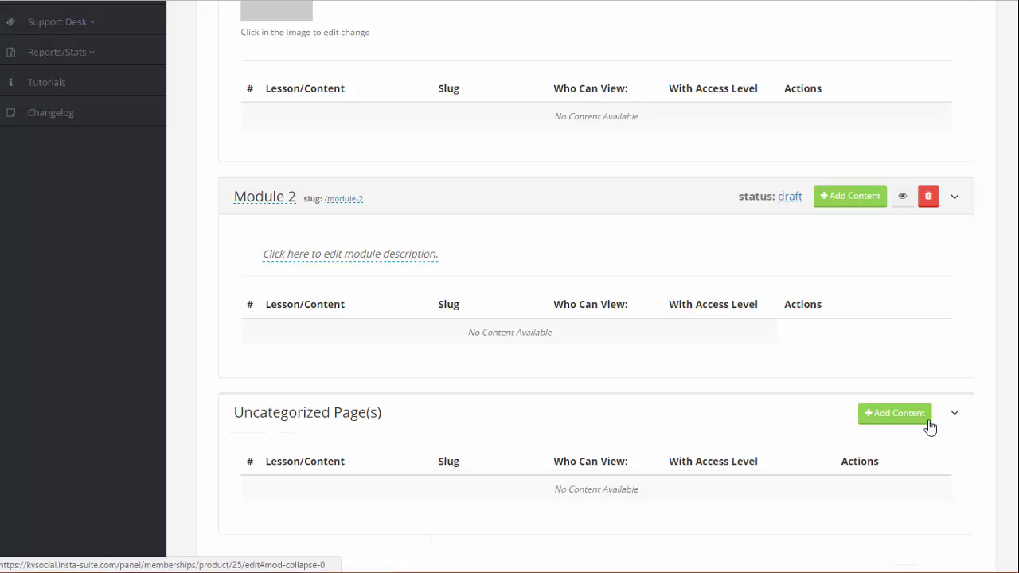
left_click(916, 421)
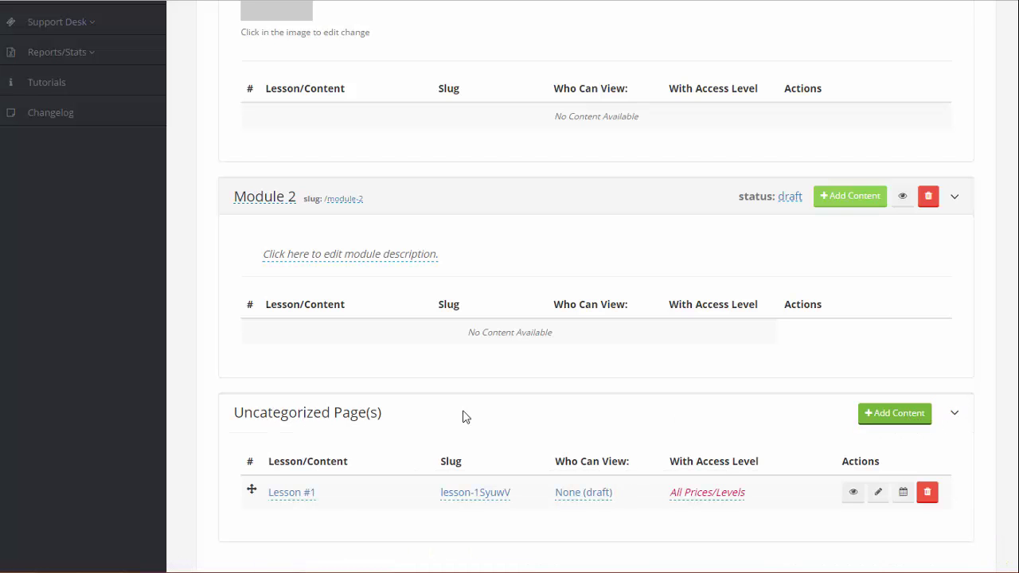
scroll(494, 430, "down", 2)
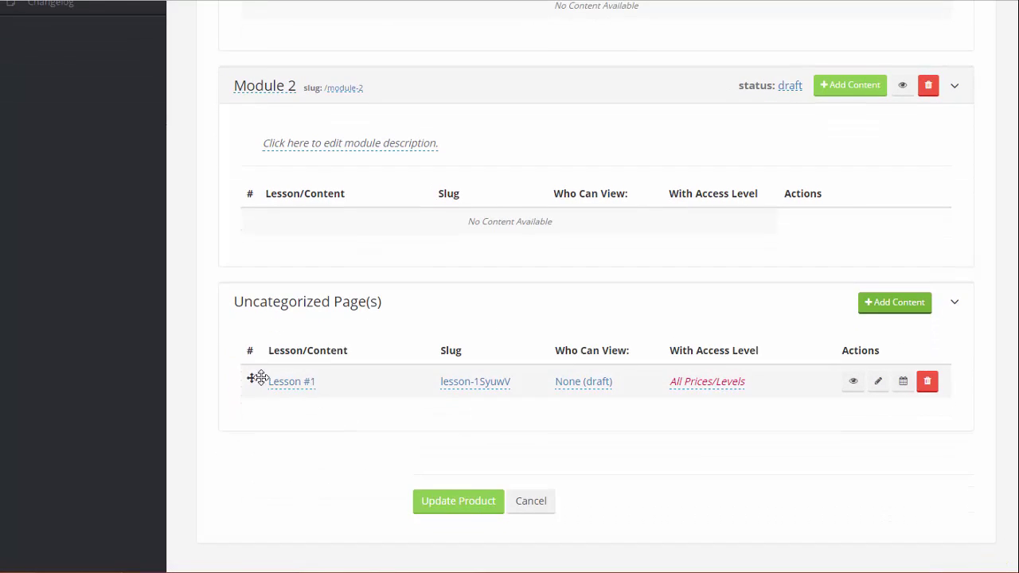
left_click(897, 312)
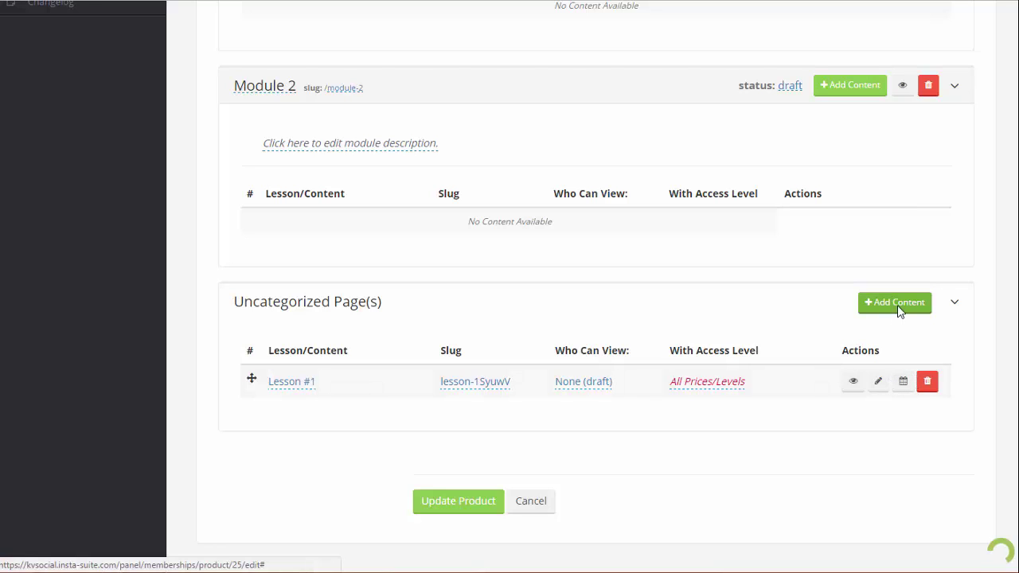
left_click(897, 312)
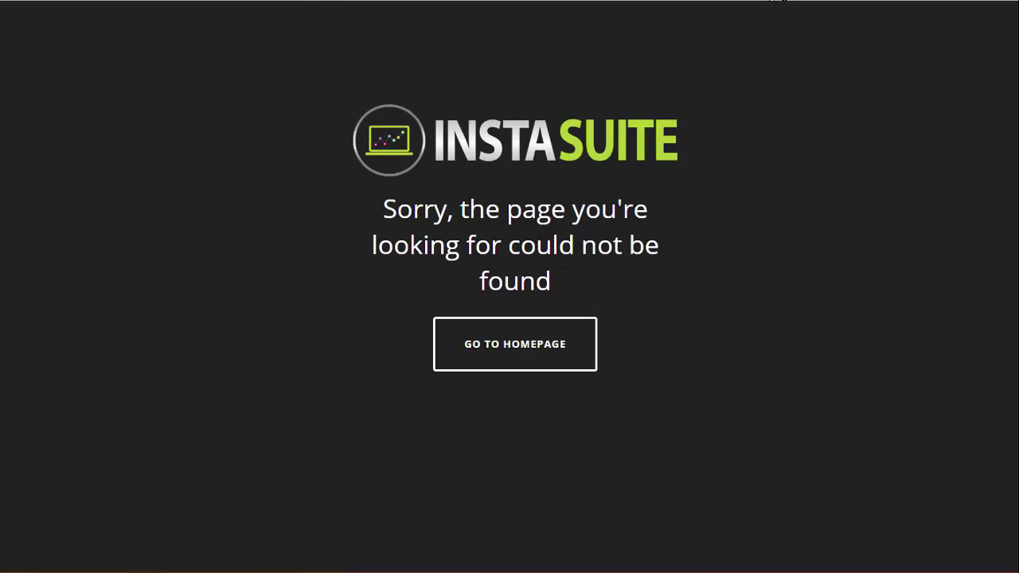
key("alt+Left")
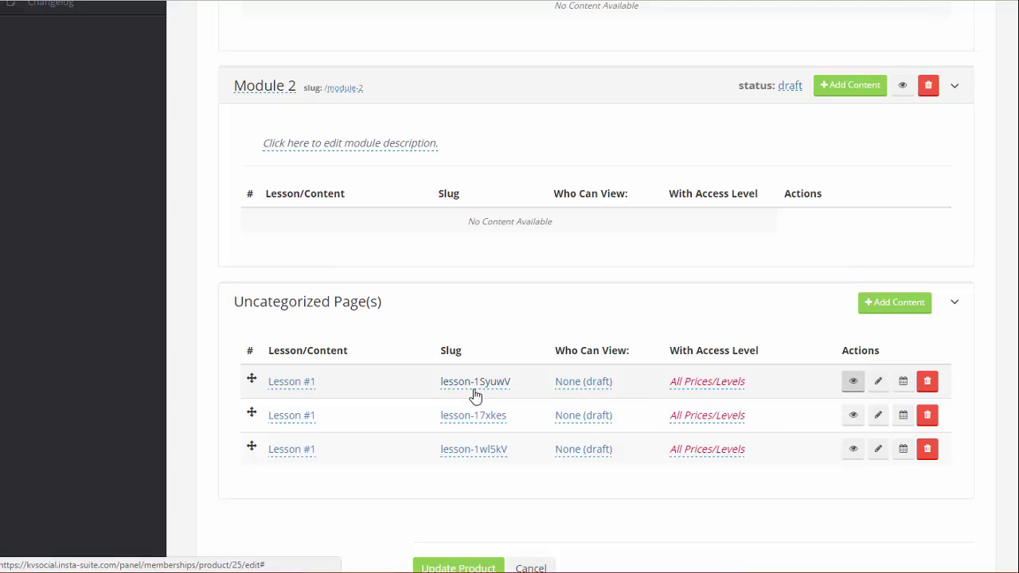
left_click(856, 381)
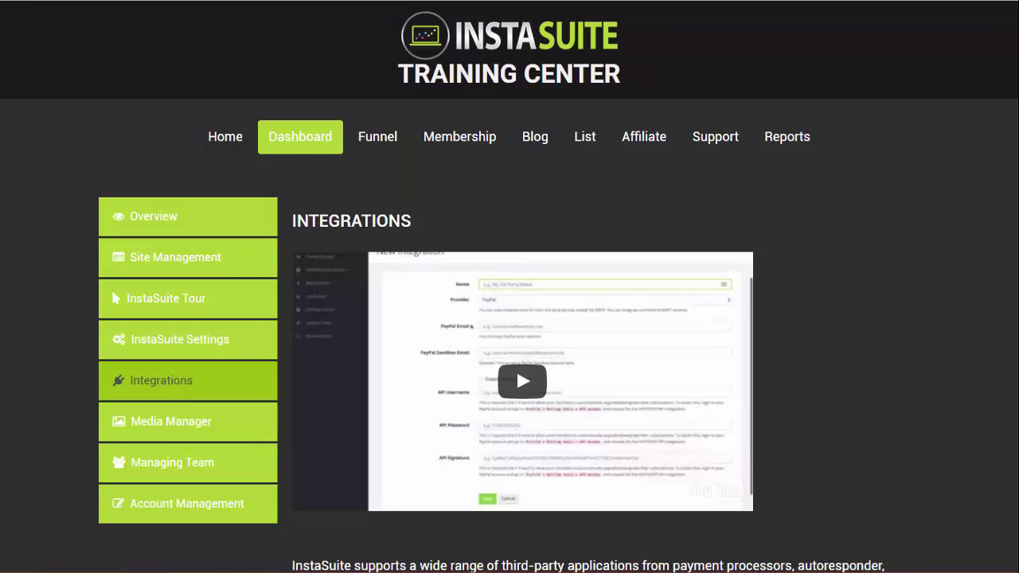